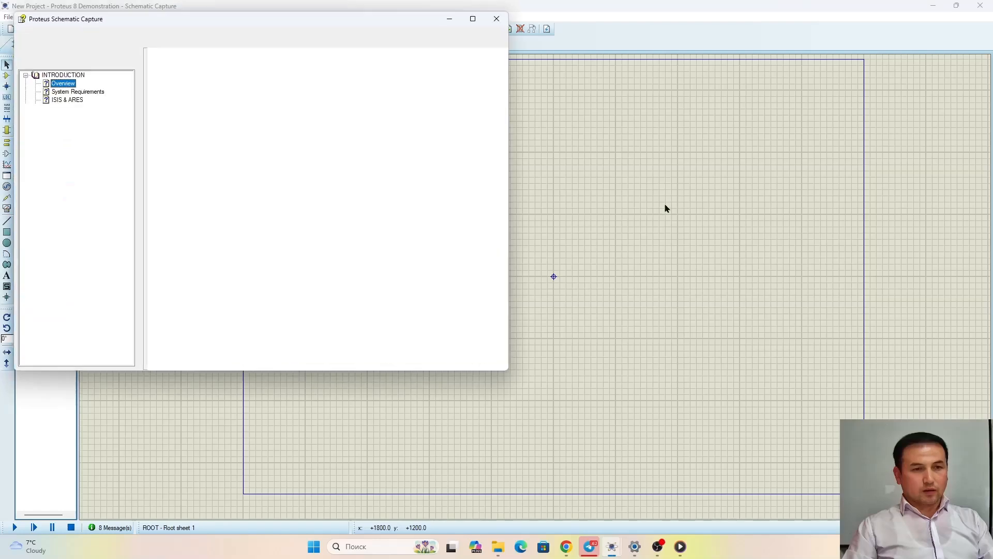
Step: Close the help window, then remove the CELL and LAMP devices from the project's device list
{"action": "left_click", "coordinate": [496, 21]}
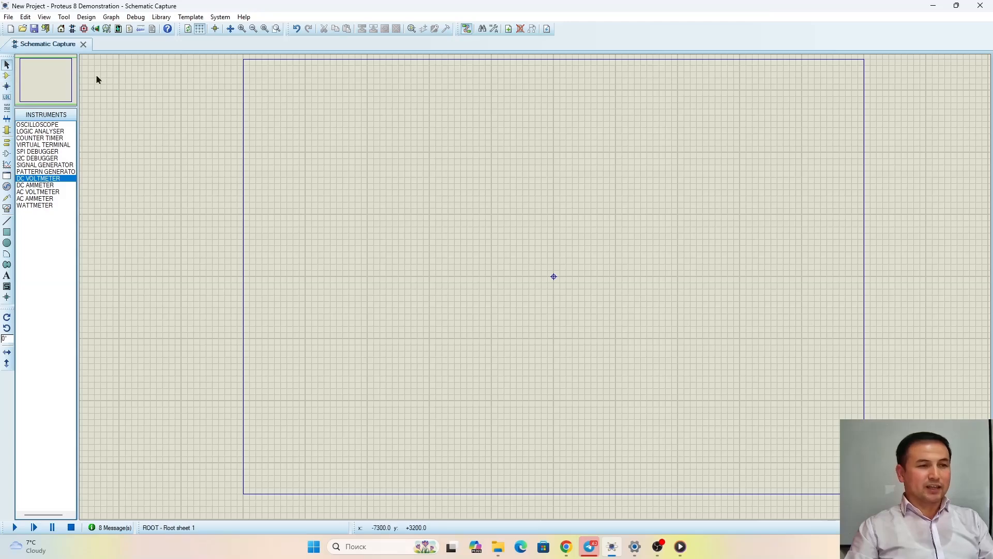
{"action": "left_click", "coordinate": [7, 77]}
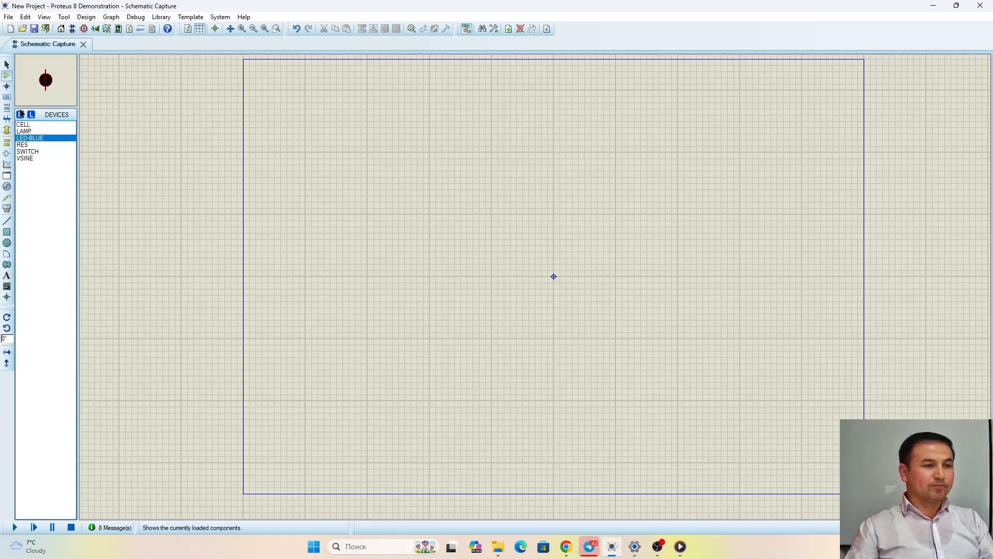
{"action": "left_click", "coordinate": [36, 124]}
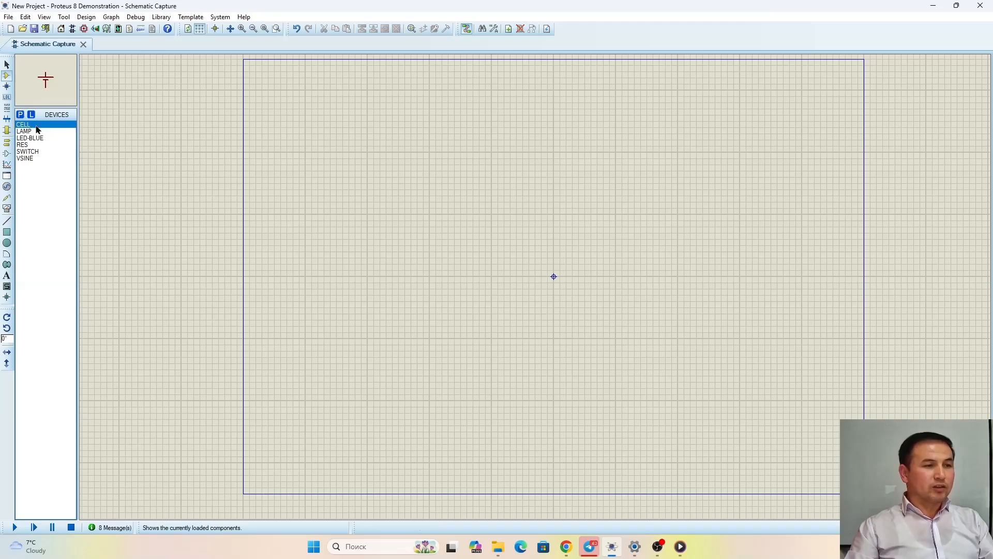
{"action": "right_click", "coordinate": [36, 125]}
{"action": "left_click", "coordinate": [65, 204]}
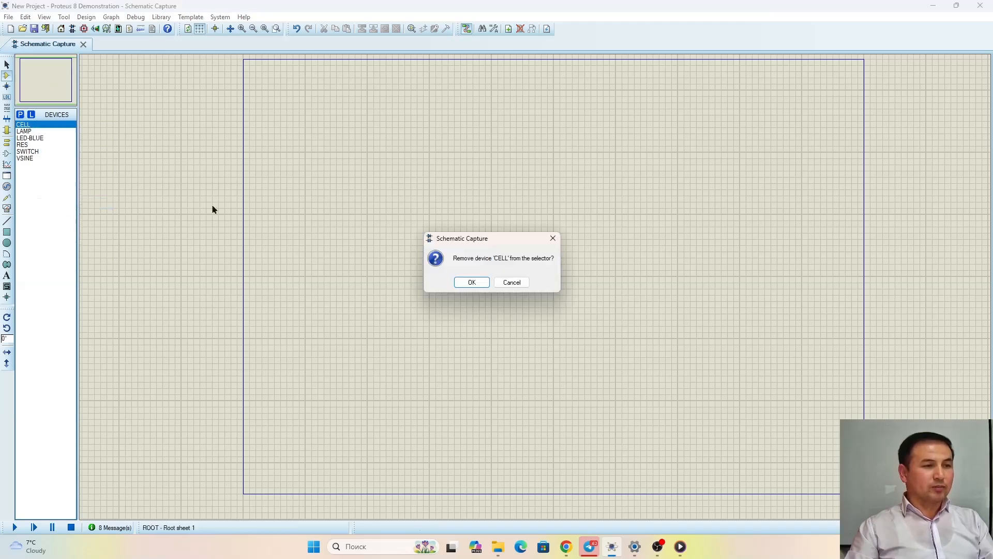
{"action": "left_click", "coordinate": [463, 282]}
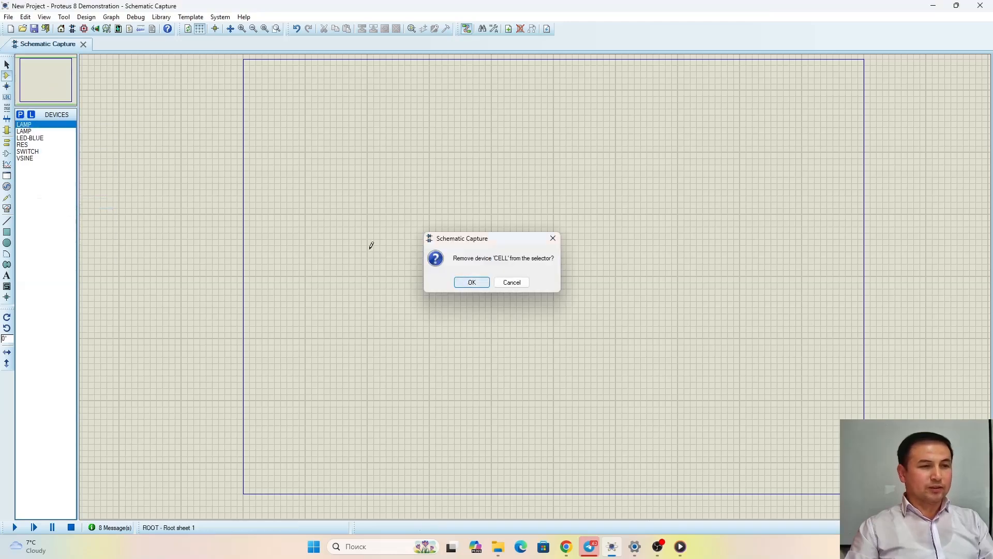
{"action": "right_click", "coordinate": [33, 126]}
{"action": "left_click", "coordinate": [64, 201]}
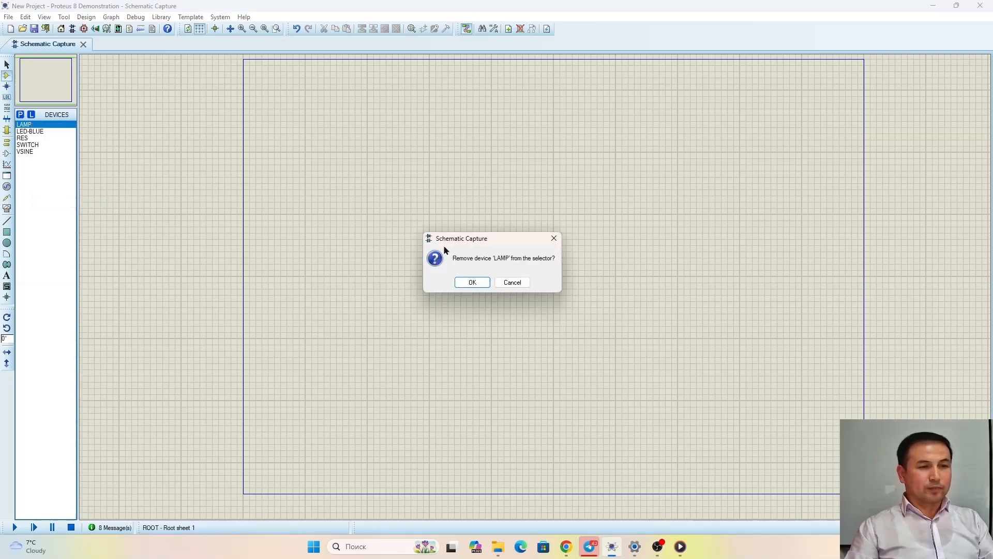
{"action": "left_click", "coordinate": [468, 279]}
Step: Remove the LED-BLUE and RES devices from the project's device list
{"action": "right_click", "coordinate": [28, 127]}
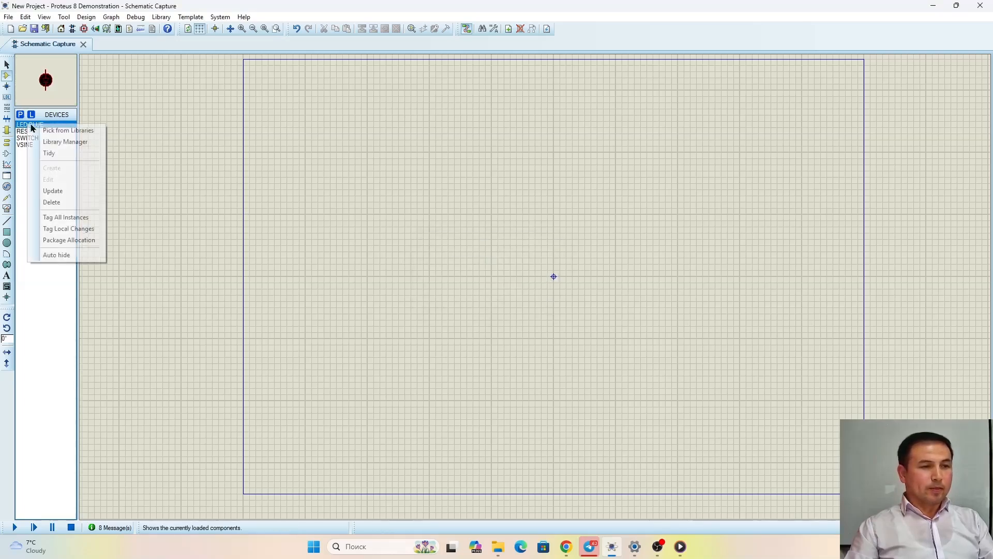
{"action": "left_click", "coordinate": [62, 201]}
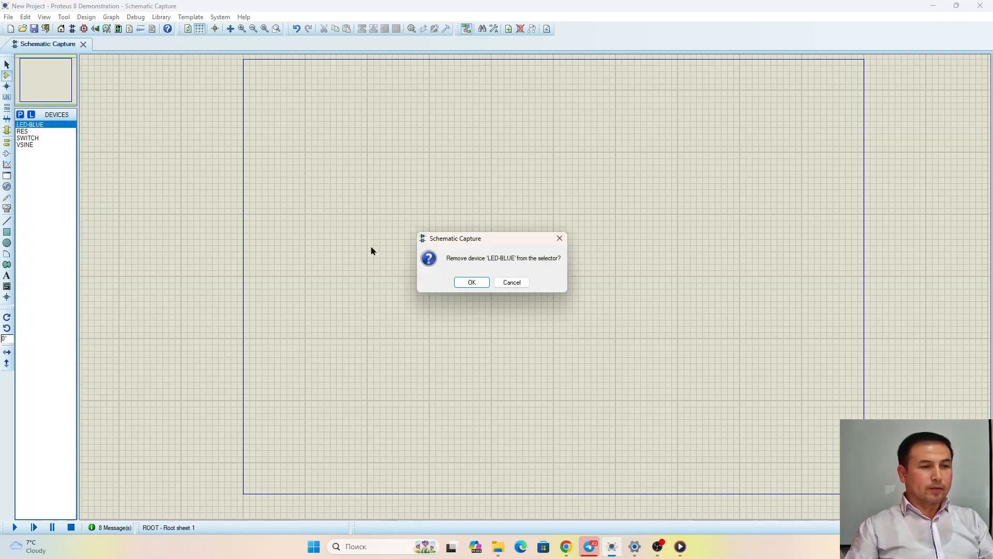
{"action": "left_click", "coordinate": [471, 282]}
{"action": "right_click", "coordinate": [27, 125]}
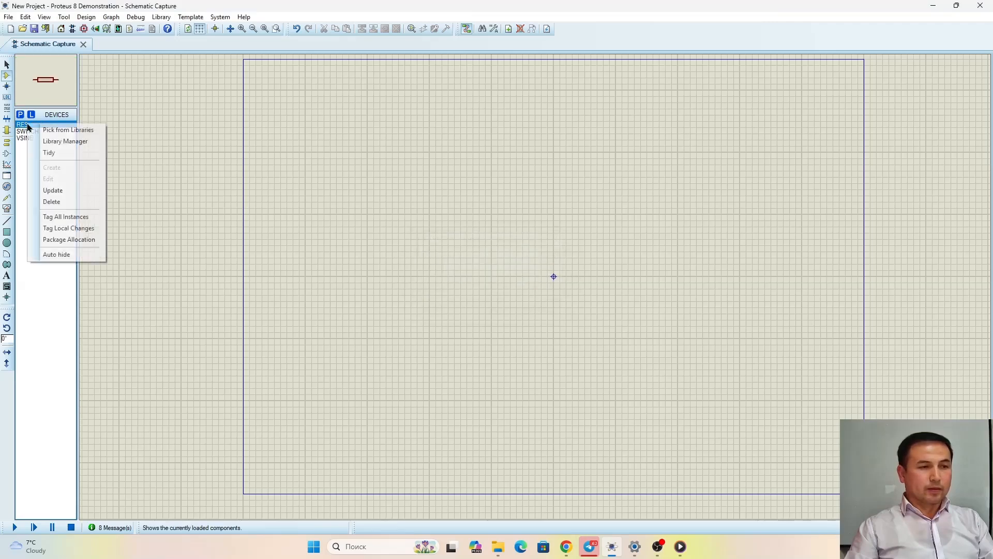
{"action": "left_click", "coordinate": [77, 203]}
{"action": "left_click", "coordinate": [469, 281]}
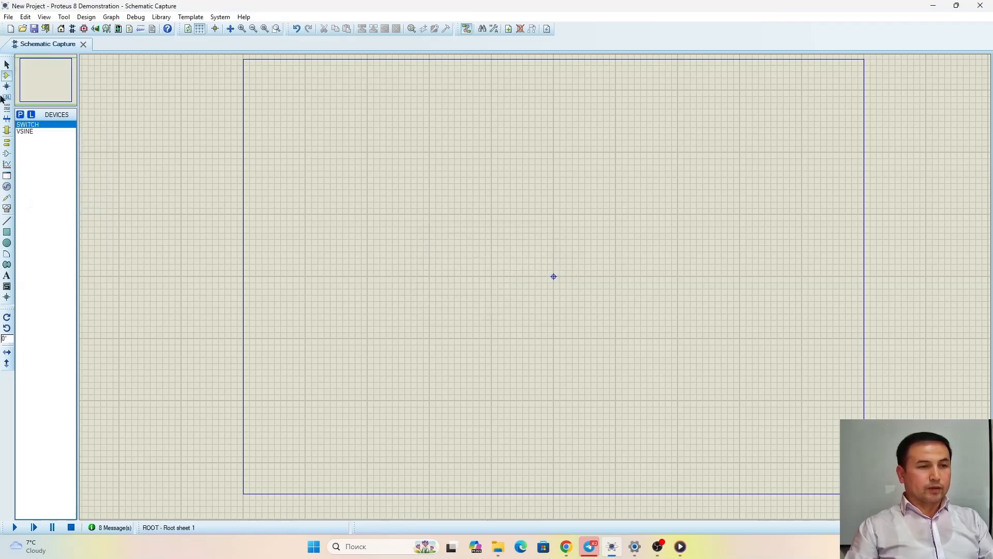
Step: Remove the SWITCH and VSINE devices from the project's device list
{"action": "right_click", "coordinate": [36, 126]}
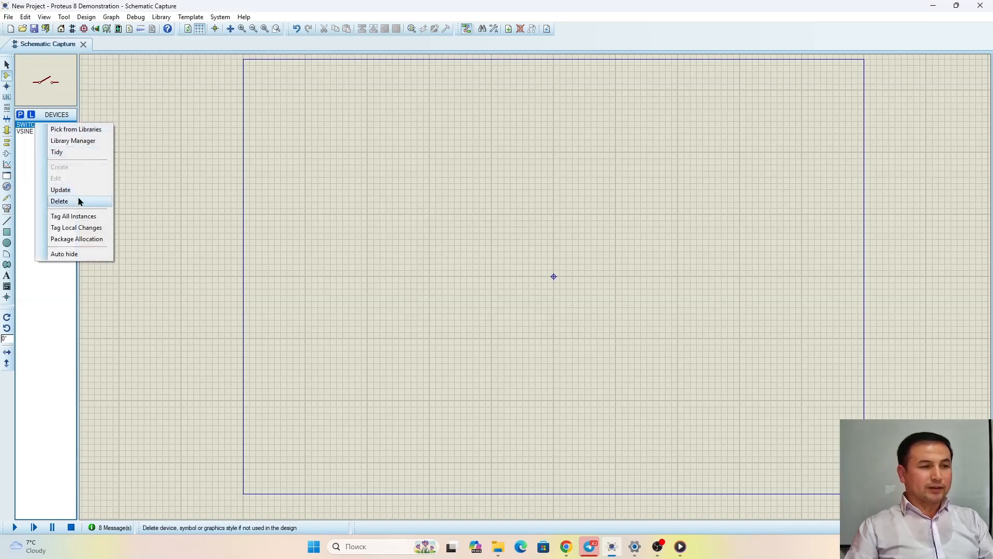
{"action": "left_click", "coordinate": [108, 202]}
{"action": "left_click", "coordinate": [469, 281]}
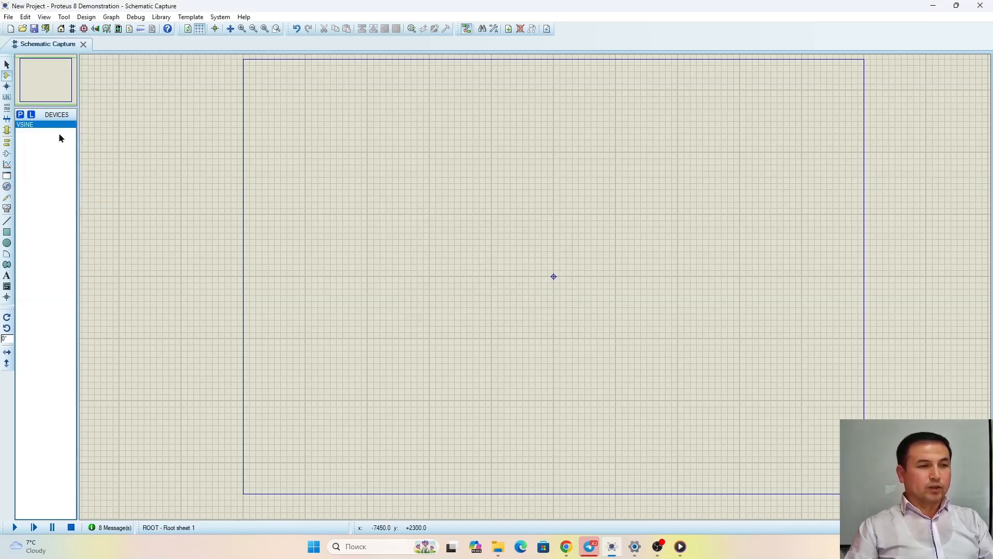
{"action": "right_click", "coordinate": [36, 127]}
{"action": "left_click", "coordinate": [75, 203]}
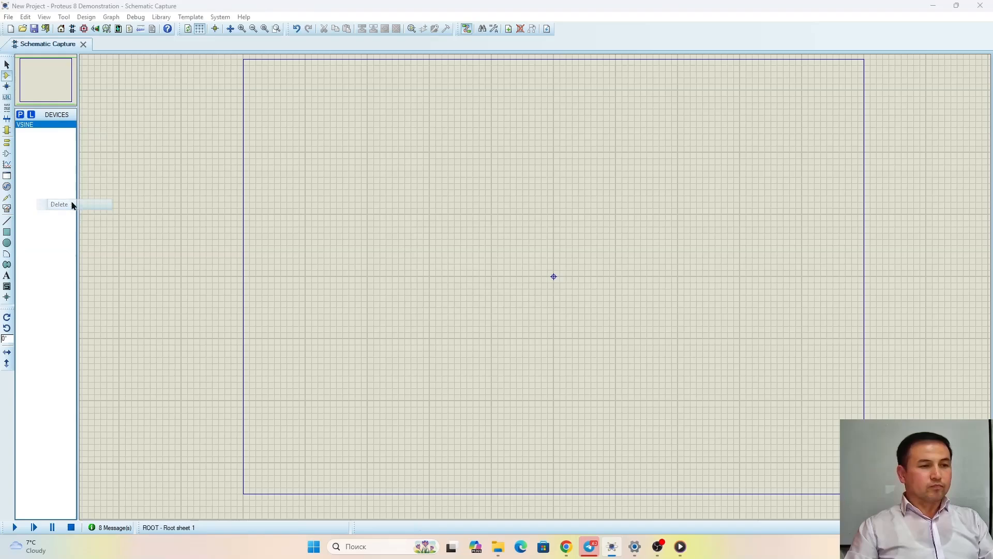
{"action": "left_click", "coordinate": [461, 282]}
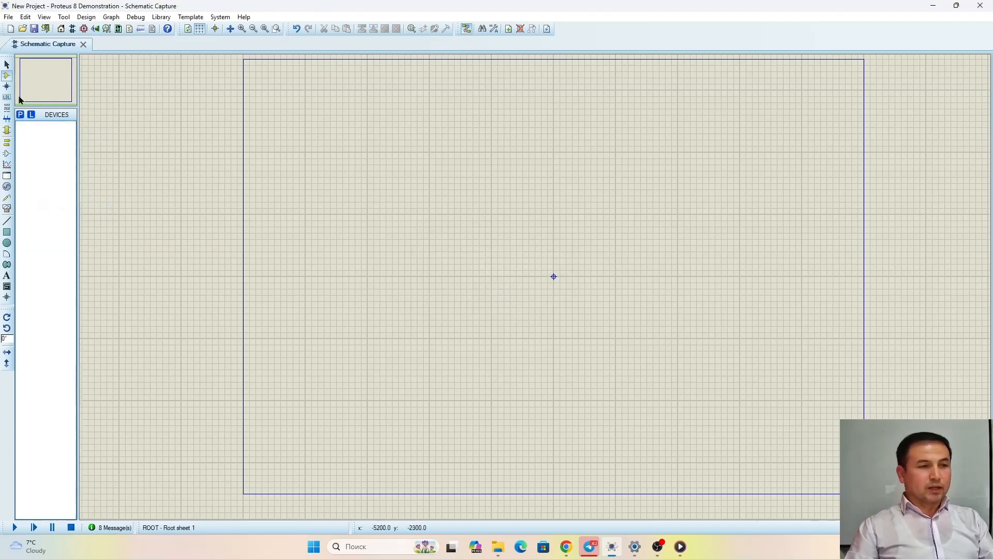
Step: Open the device library, preview the 2.2pF 25V capacitor 02013A2R2CAT2A in the Capacitors category and look through its sub-categories
{"action": "left_click", "coordinate": [21, 115]}
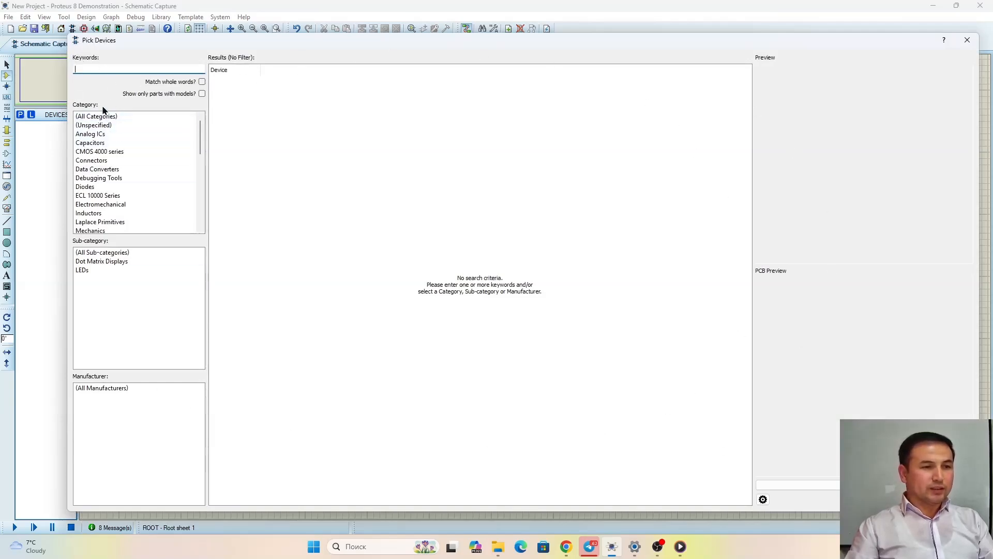
{"action": "left_click", "coordinate": [117, 146]}
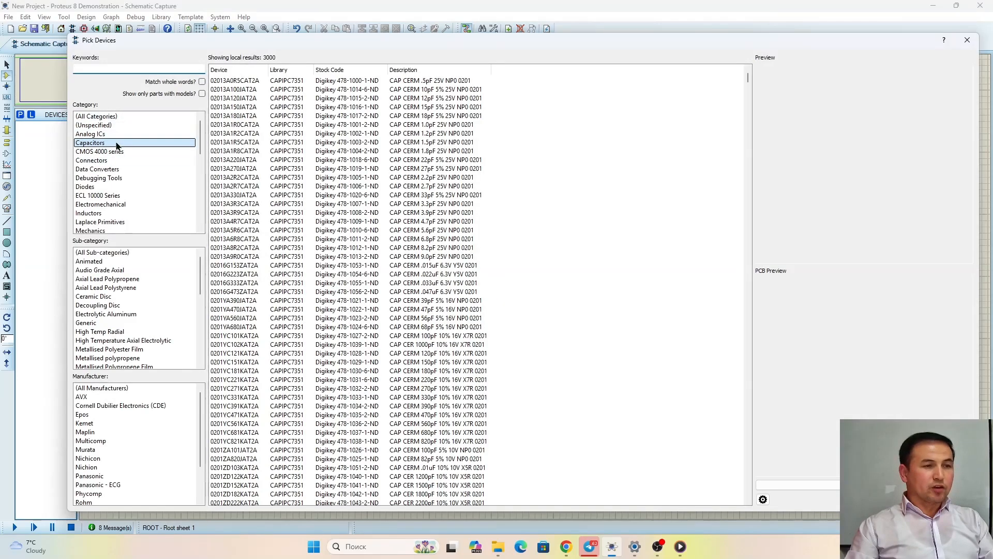
{"action": "left_click", "coordinate": [321, 179]}
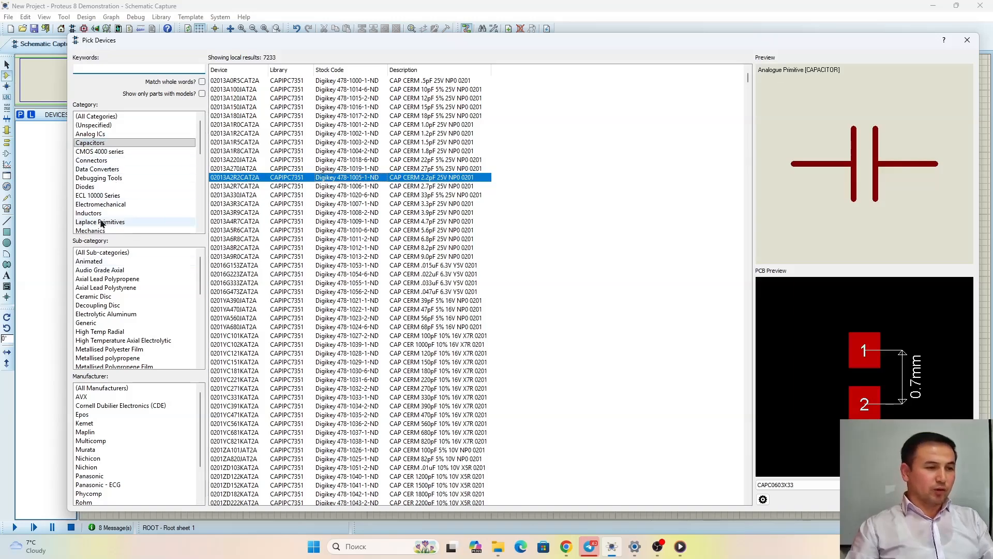
{"action": "scroll", "coordinate": [104, 292], "scroll_direction": "down", "scroll_amount": 3}
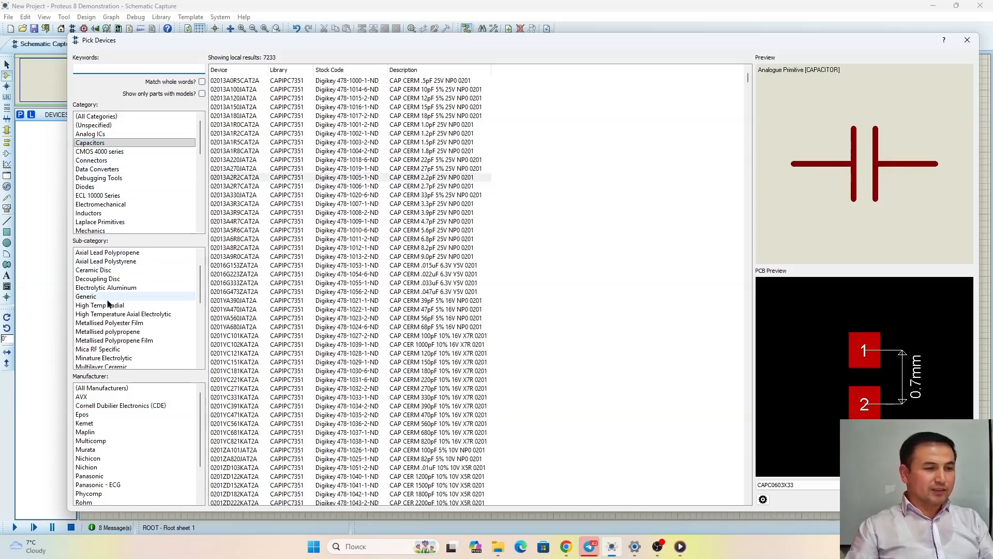
{"action": "scroll", "coordinate": [111, 291], "scroll_direction": "down", "scroll_amount": 3}
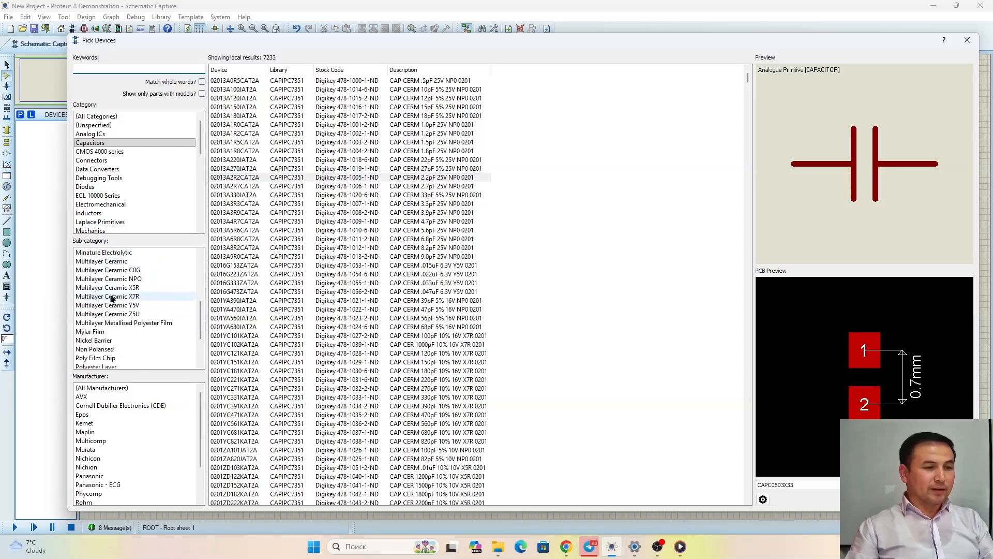
{"action": "scroll", "coordinate": [118, 290], "scroll_direction": "down", "scroll_amount": 2}
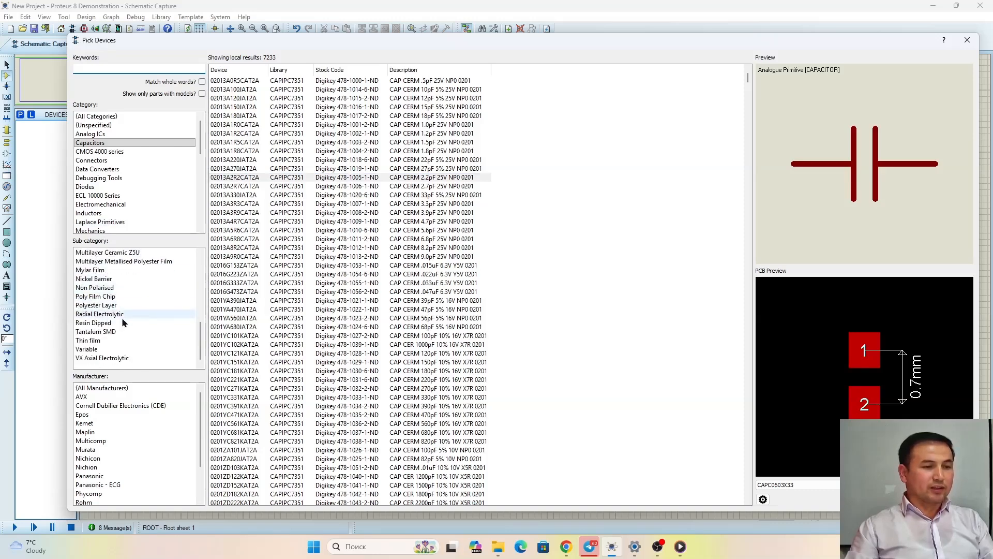
{"action": "scroll", "coordinate": [122, 304], "scroll_direction": "up", "scroll_amount": 2}
{"action": "scroll", "coordinate": [121, 290], "scroll_direction": "down", "scroll_amount": 2}
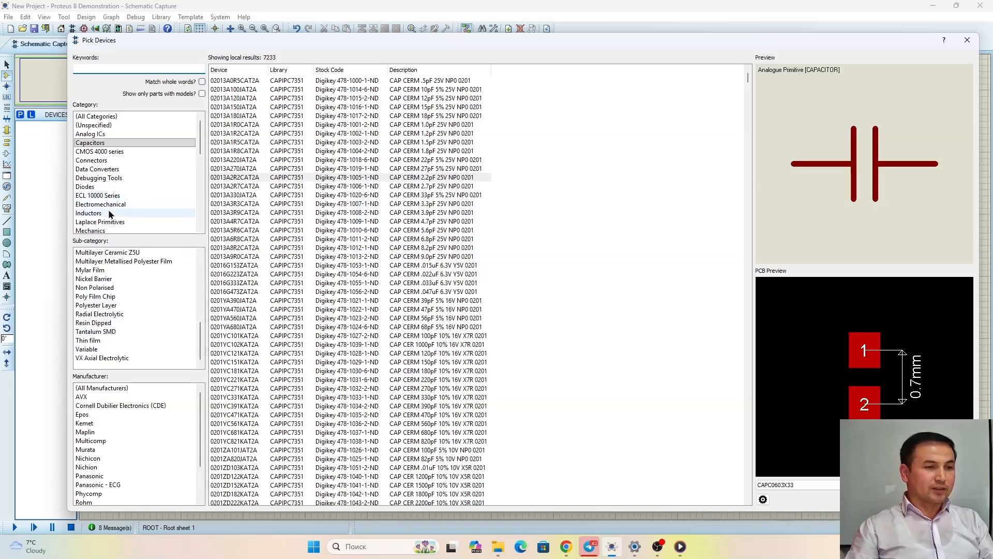
Step: Browse the Varistors sub-category of Resistors and preview the B40K250 and B32K750 parts
{"action": "scroll", "coordinate": [113, 207], "scroll_direction": "down", "scroll_amount": 3}
{"action": "scroll", "coordinate": [113, 207], "scroll_direction": "down", "scroll_amount": 1}
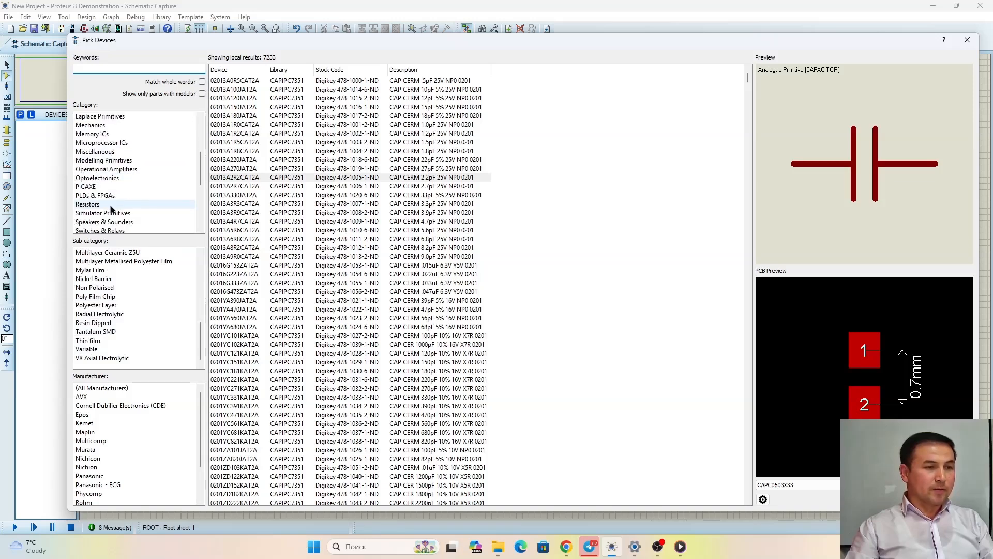
{"action": "left_click", "coordinate": [111, 205]}
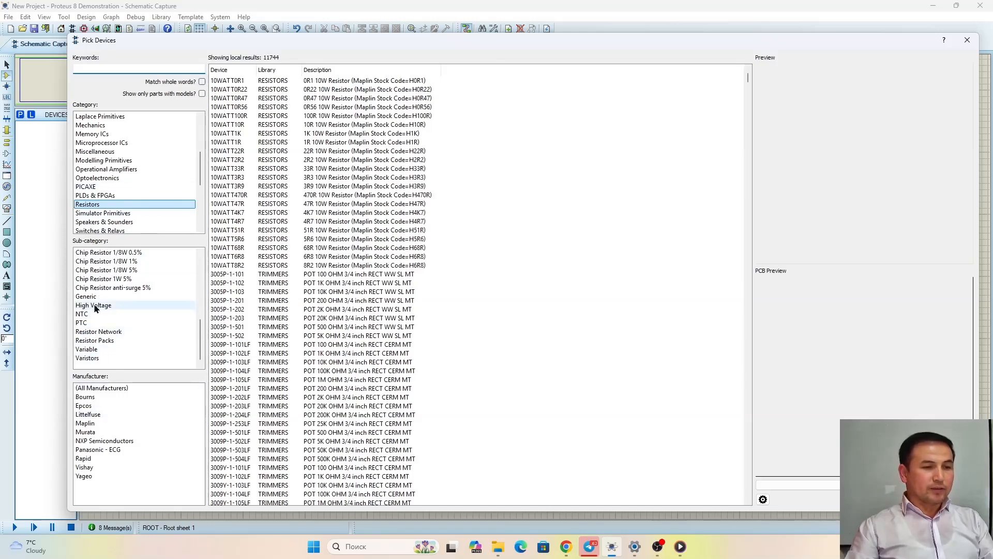
{"action": "left_click", "coordinate": [100, 357]}
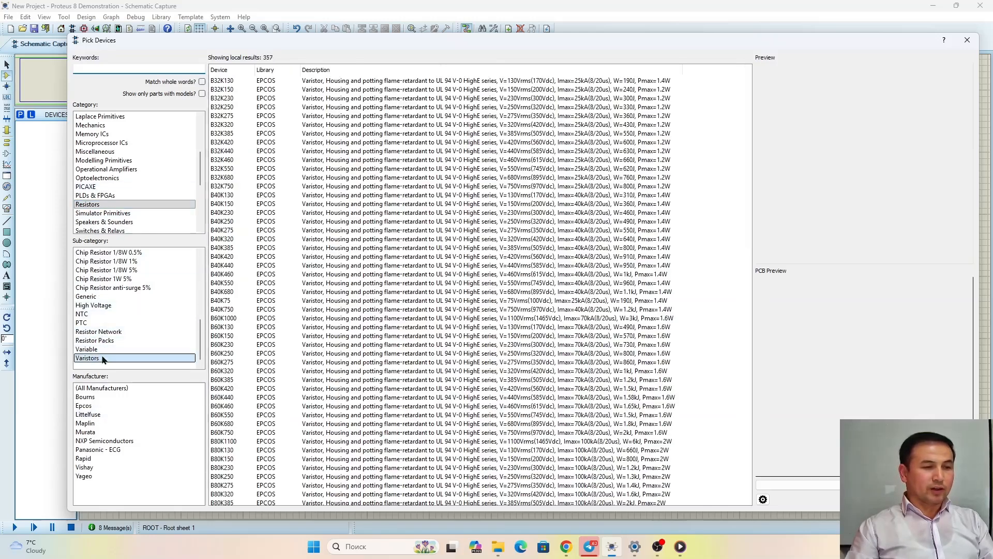
{"action": "left_click", "coordinate": [294, 220]}
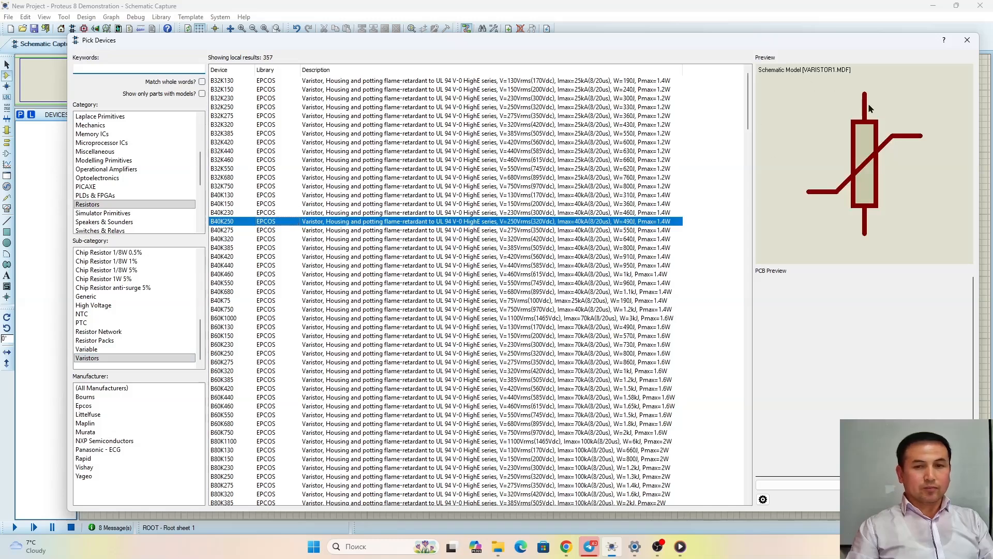
{"action": "left_click", "coordinate": [267, 186]}
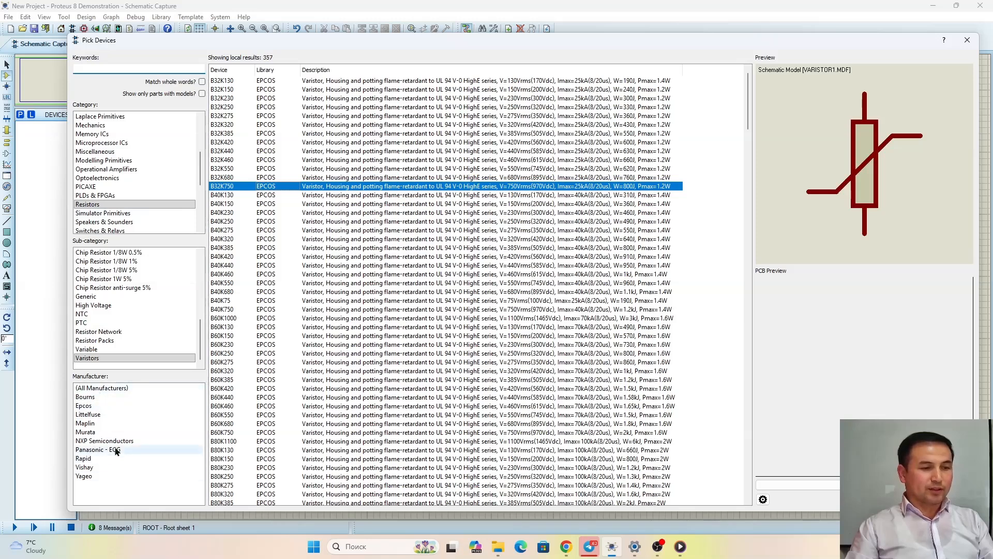
{"action": "scroll", "coordinate": [130, 163], "scroll_direction": "up", "scroll_amount": 6}
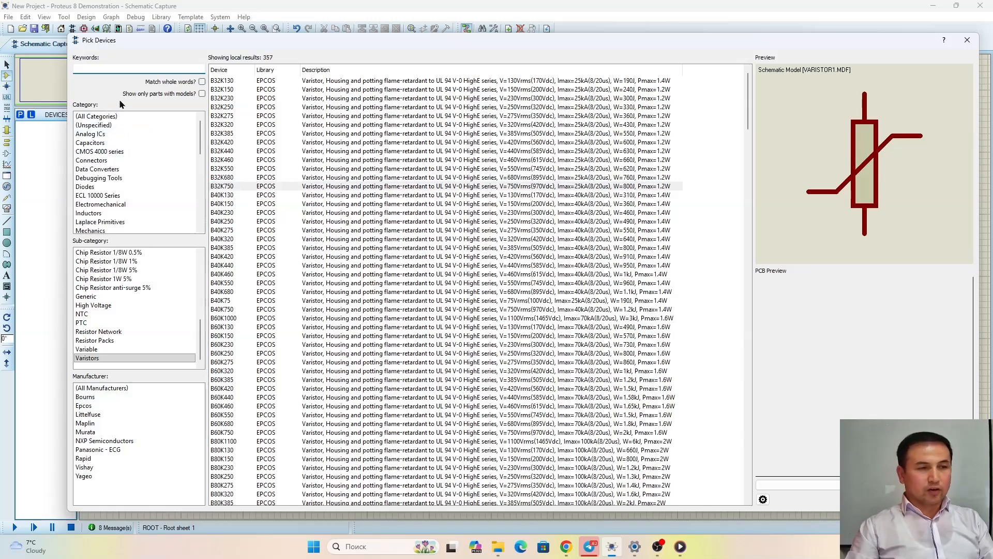
Step: Find the VSINE source and the SWITCH in the device library by keyword and add both to the device list
{"action": "left_click", "coordinate": [97, 68]}
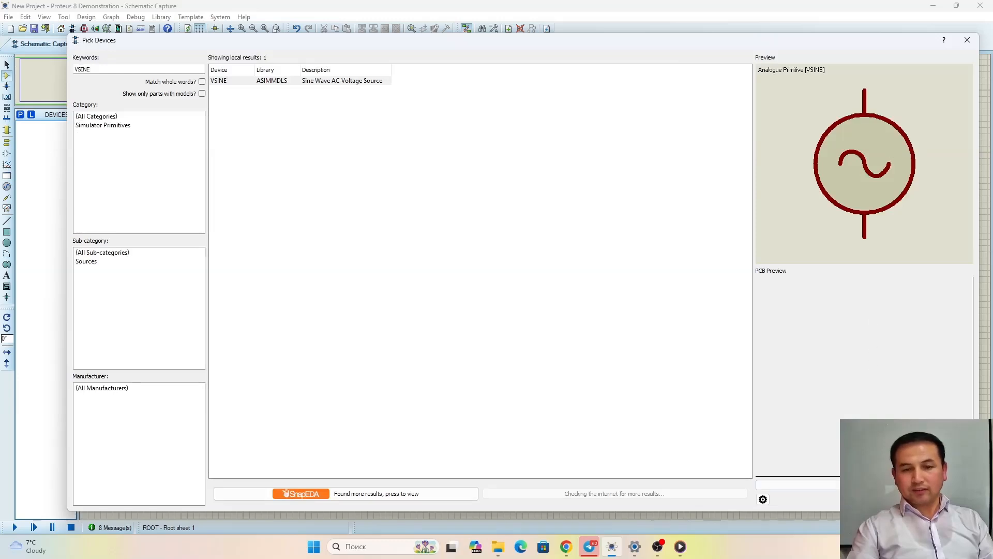
{"action": "key", "text": "Return"}
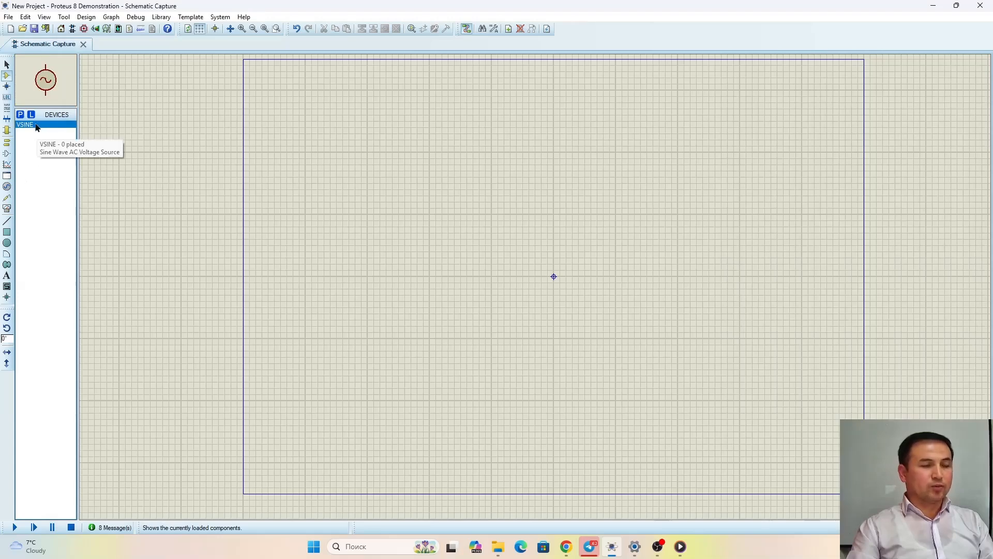
{"action": "left_click", "coordinate": [21, 115]}
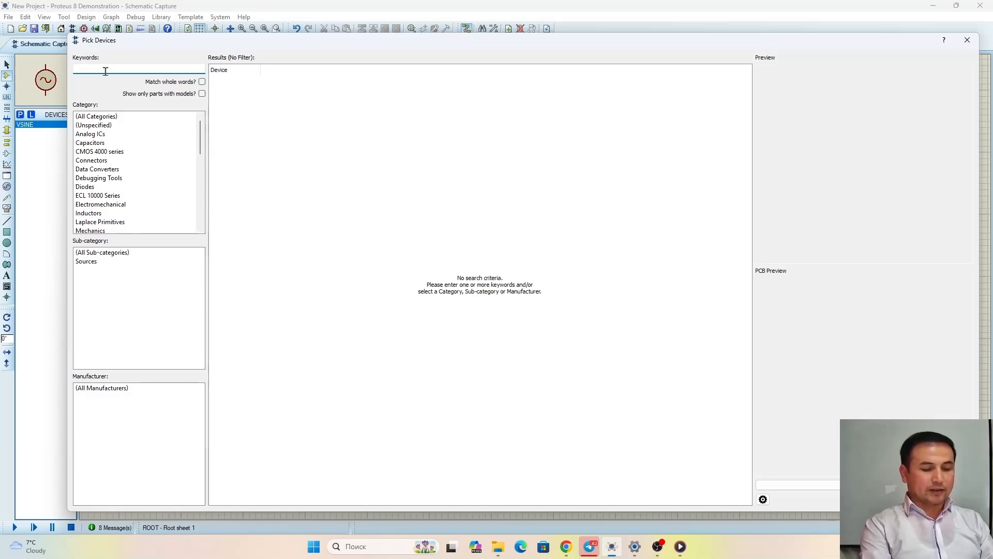
{"action": "type", "text": "Switch"}
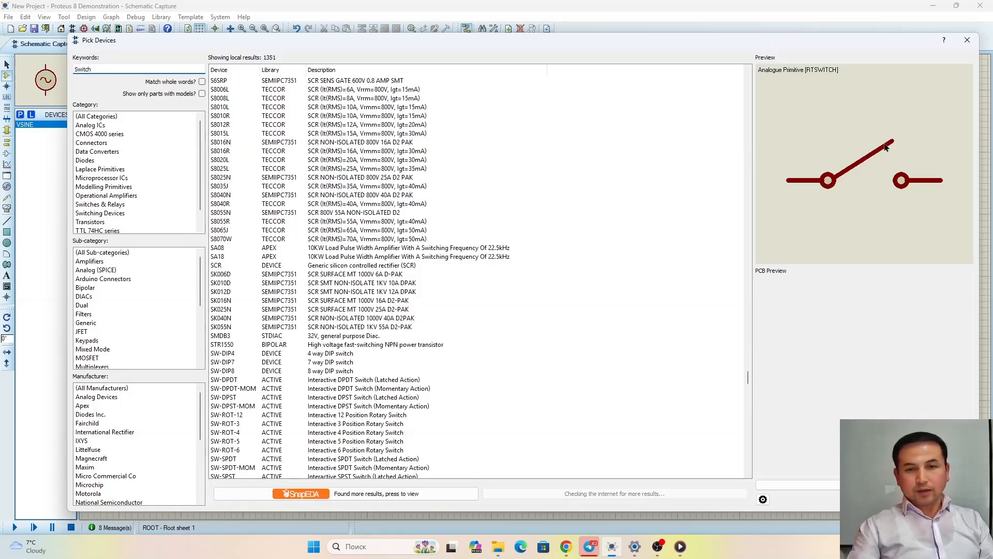
{"action": "key", "text": "Return"}
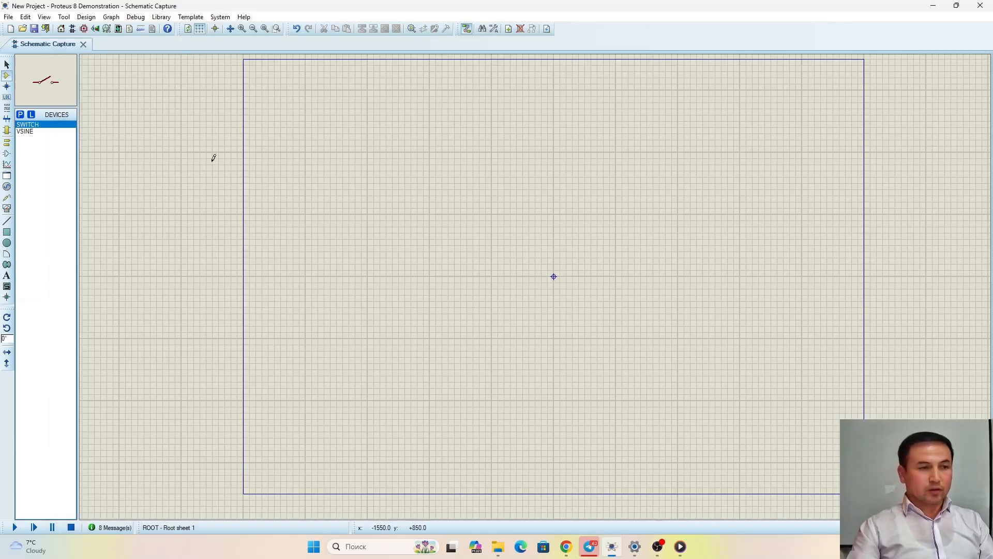
Step: Search the device library for "Res" and add the RES resistor to the device list
{"action": "left_click", "coordinate": [20, 115]}
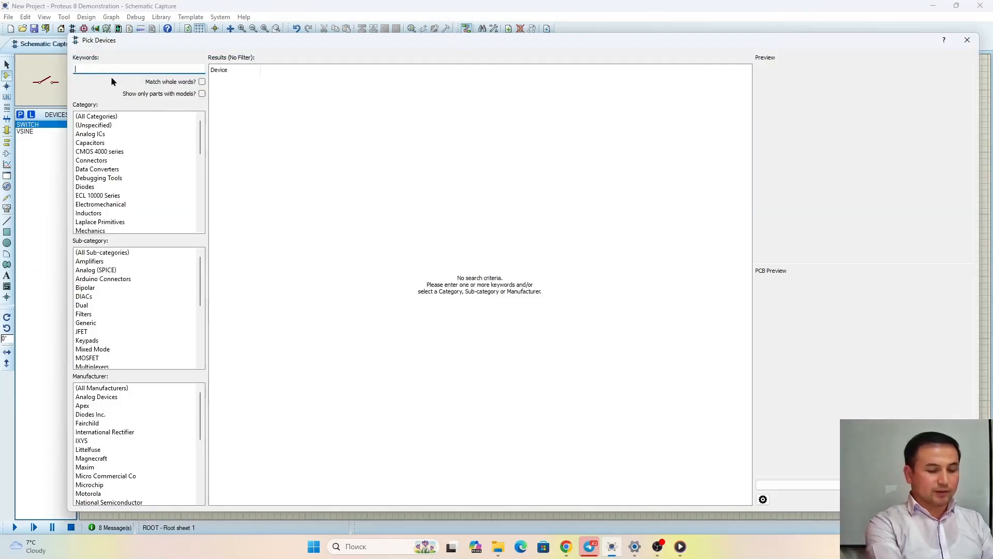
{"action": "type", "text": "Res"}
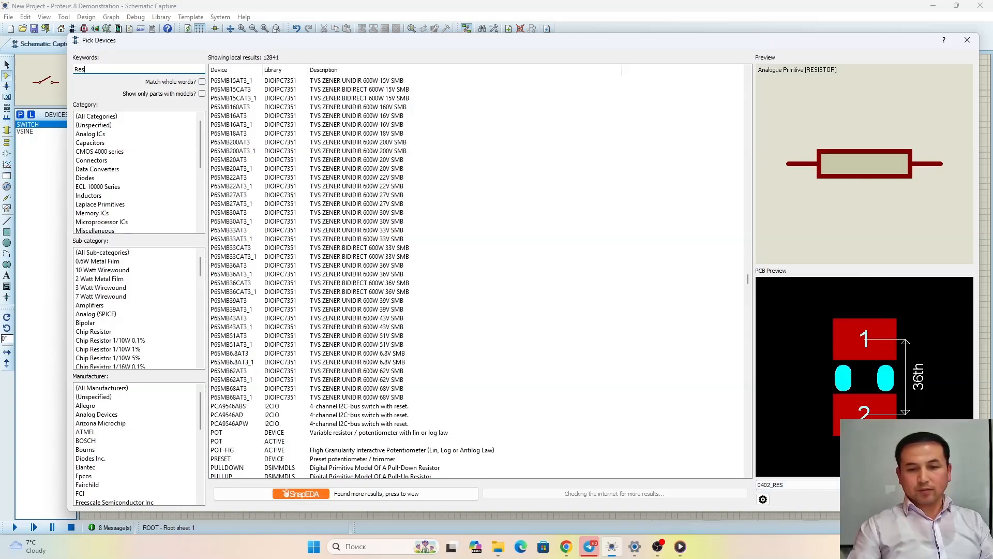
{"action": "key", "text": "Return"}
Step: Search the device library for "Lamp" and add the animated LAMP from the ACTIVE library to the device list
{"action": "left_click", "coordinate": [20, 114]}
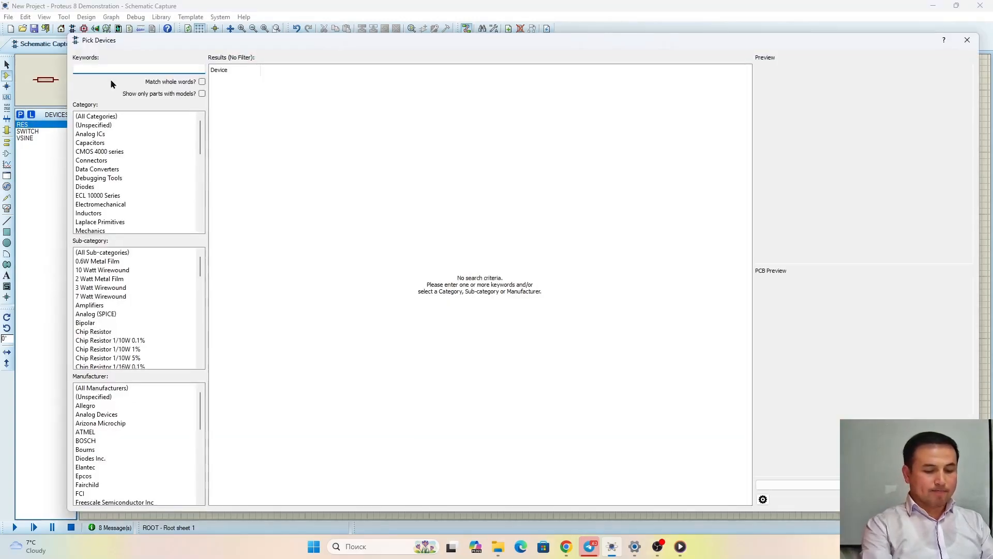
{"action": "type", "text": "Lamp"}
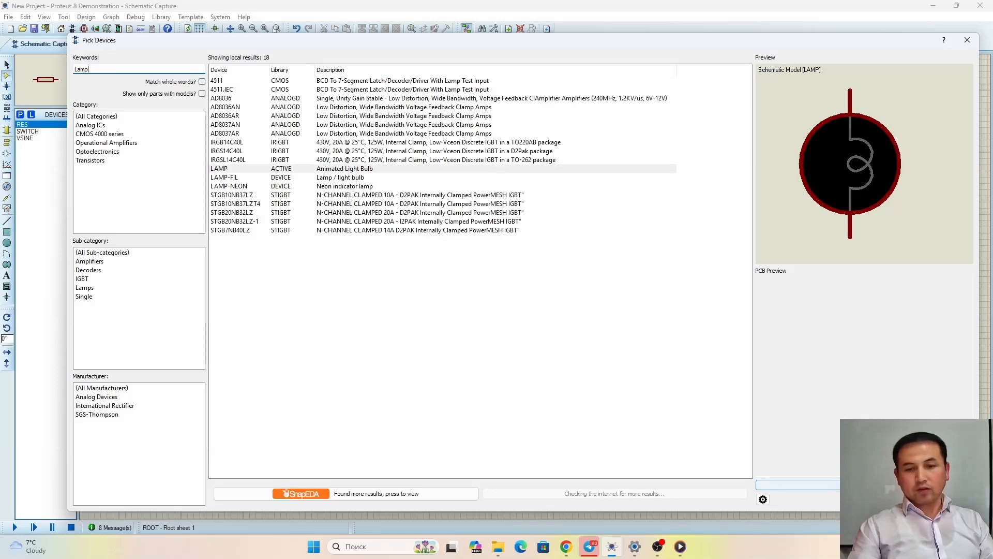
{"action": "key", "text": "Return"}
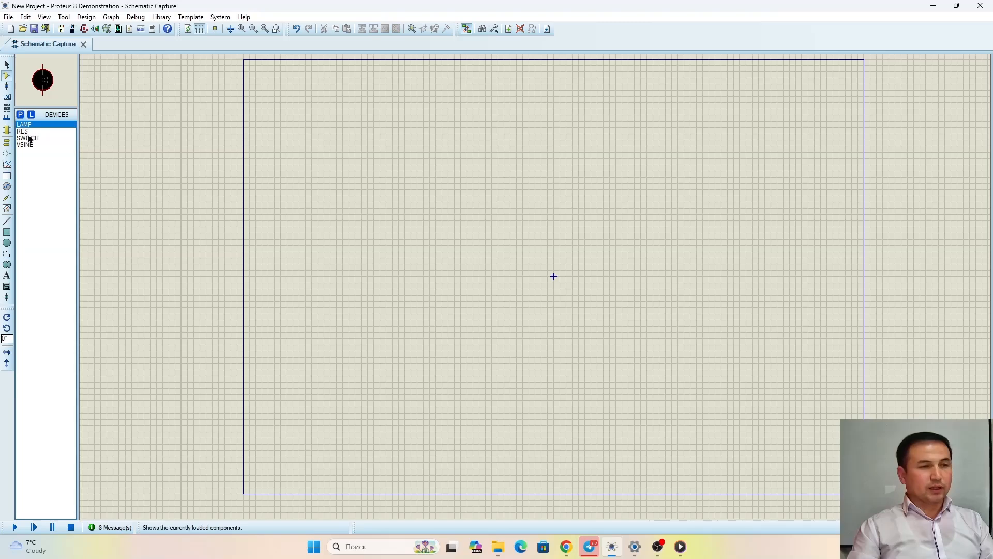
Step: Place a VSINE source in the left half of the sheet, around x -3300, y +300
{"action": "left_click", "coordinate": [30, 146]}
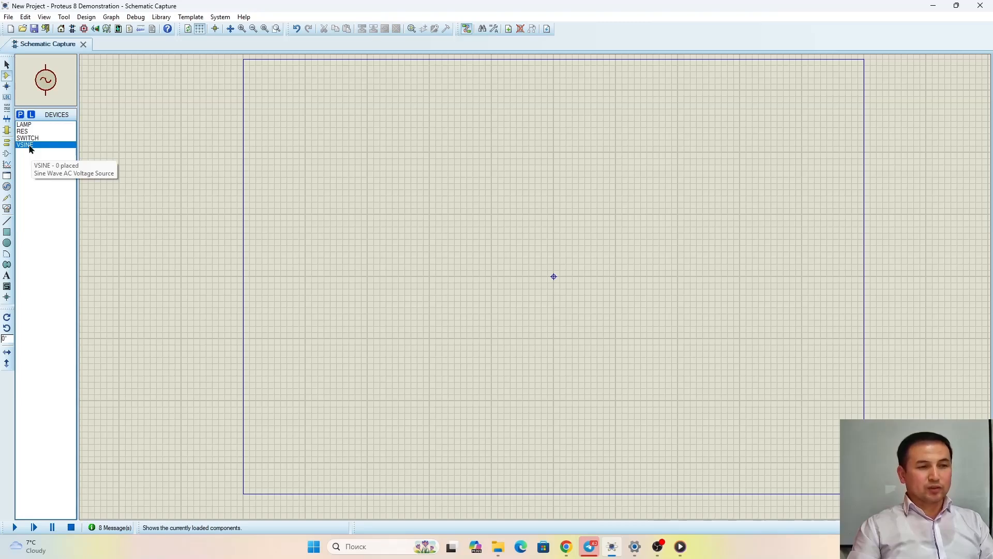
{"action": "left_click", "coordinate": [368, 237]}
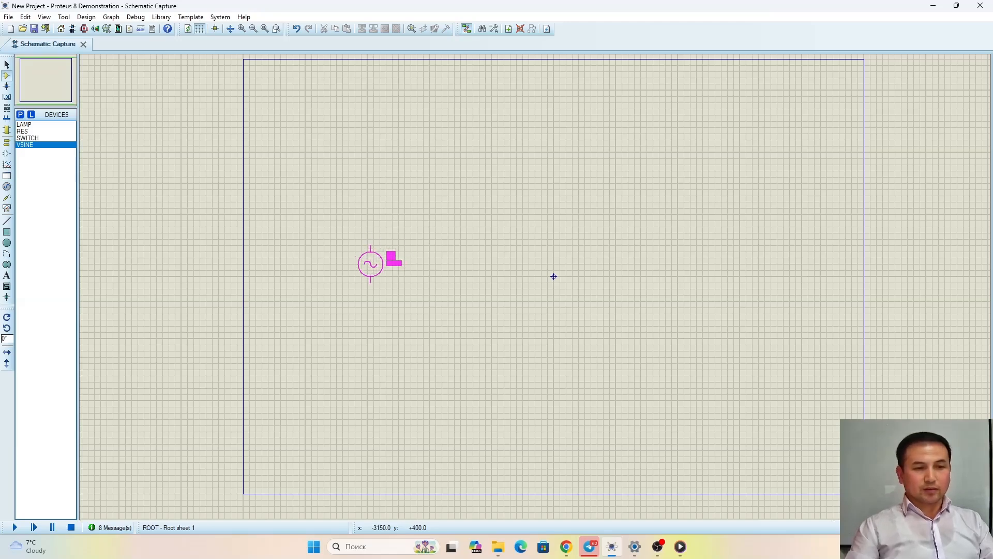
{"action": "left_click", "coordinate": [370, 264]}
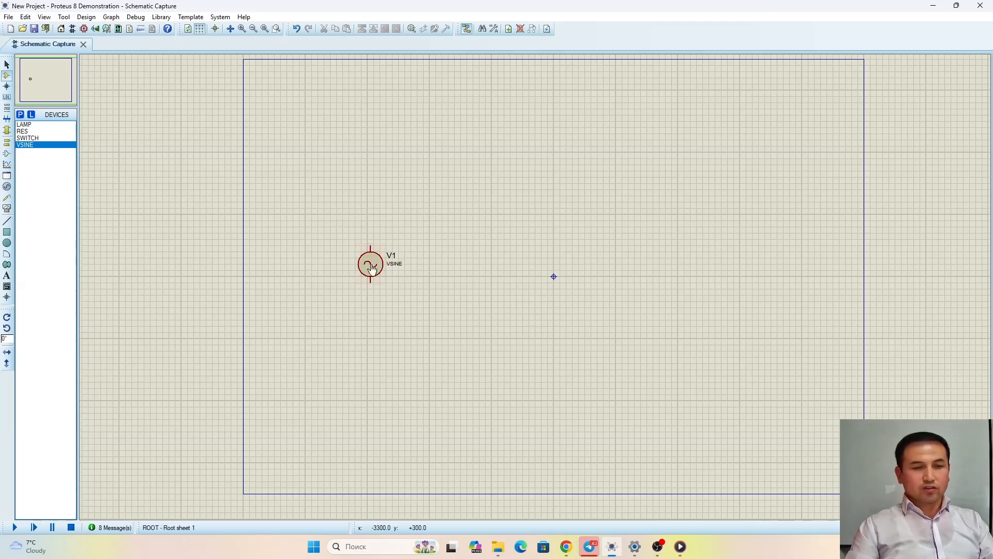
Step: Place a SWITCH above and to the right of the VSINE source, around x -1900, y +1000
{"action": "scroll", "coordinate": [389, 270], "scroll_direction": "up", "scroll_amount": 1}
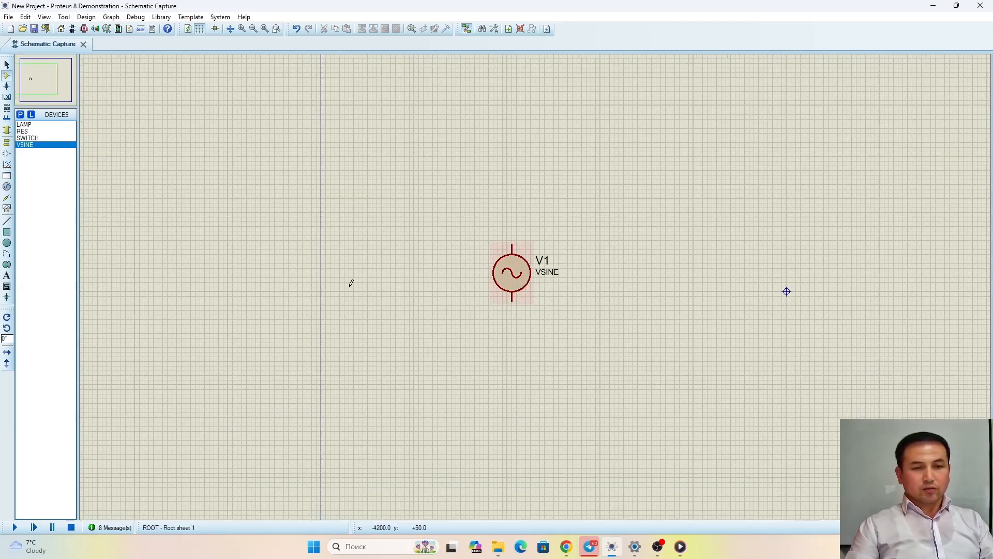
{"action": "scroll", "coordinate": [408, 278], "scroll_direction": "up", "scroll_amount": 1}
{"action": "scroll", "coordinate": [536, 282], "scroll_direction": "down", "scroll_amount": 1}
{"action": "scroll", "coordinate": [537, 283], "scroll_direction": "down", "scroll_amount": 1}
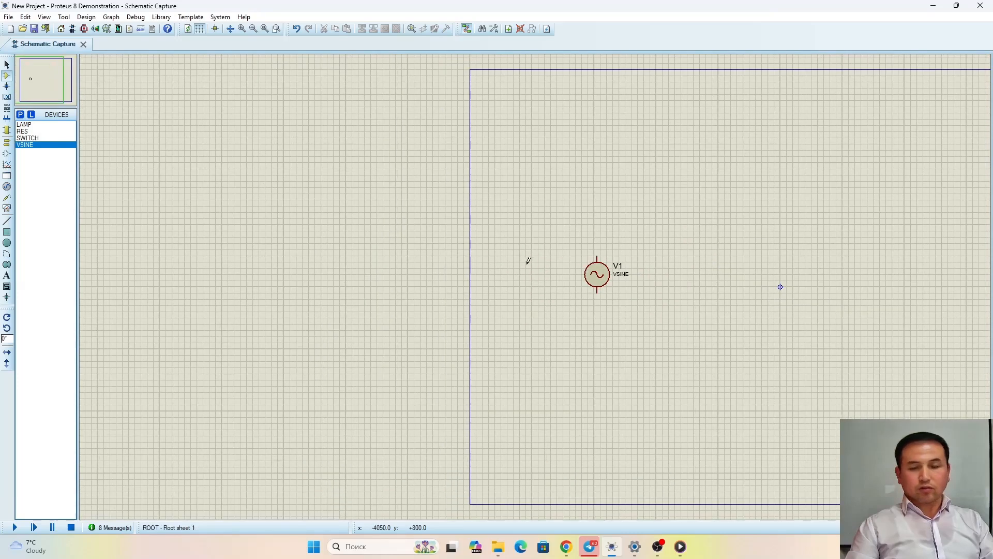
{"action": "scroll", "coordinate": [627, 282], "scroll_direction": "up", "scroll_amount": 2}
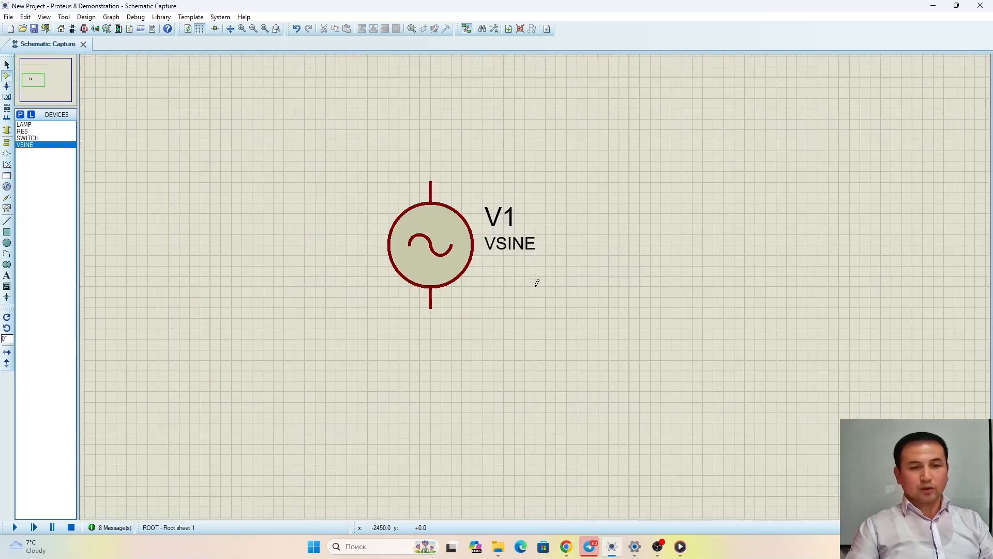
{"action": "scroll", "coordinate": [532, 286], "scroll_direction": "down", "scroll_amount": 1}
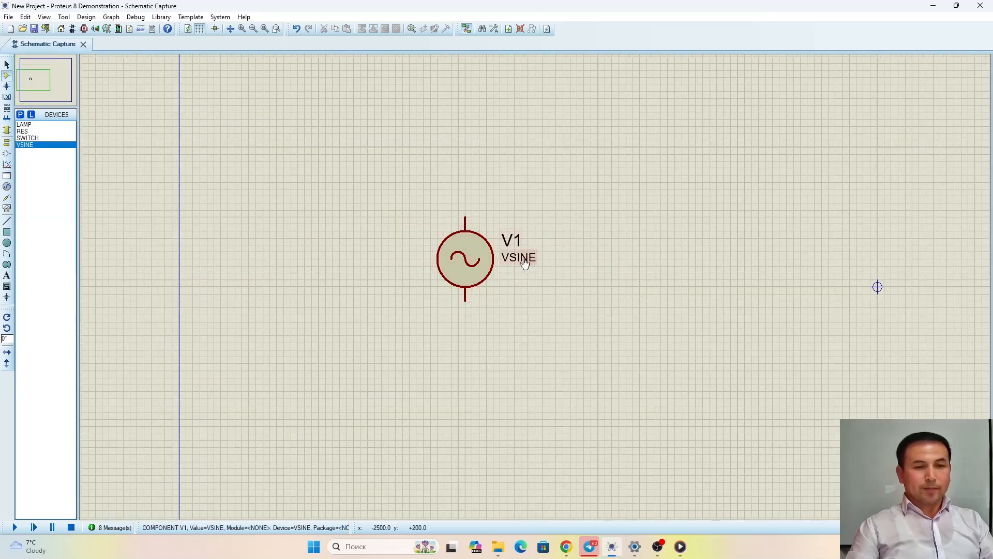
{"action": "left_click", "coordinate": [39, 81]}
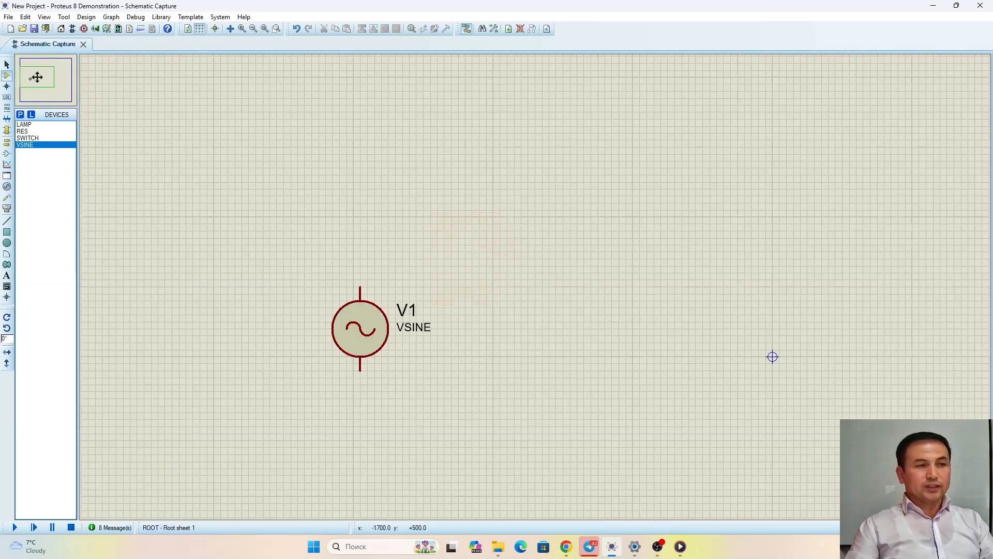
{"action": "left_click_drag", "start_coordinate": [577, 286], "coordinate": [661, 322]}
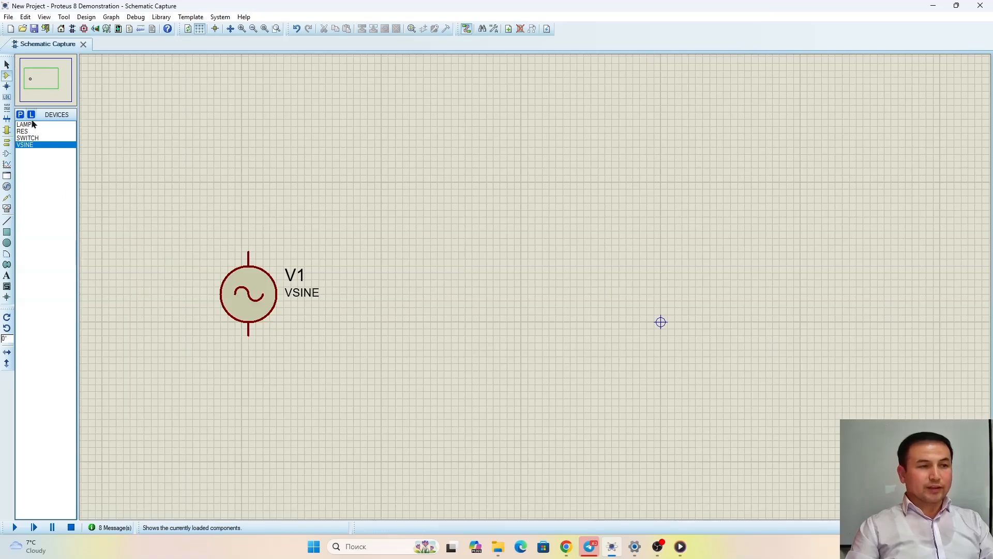
{"action": "left_click", "coordinate": [35, 137]}
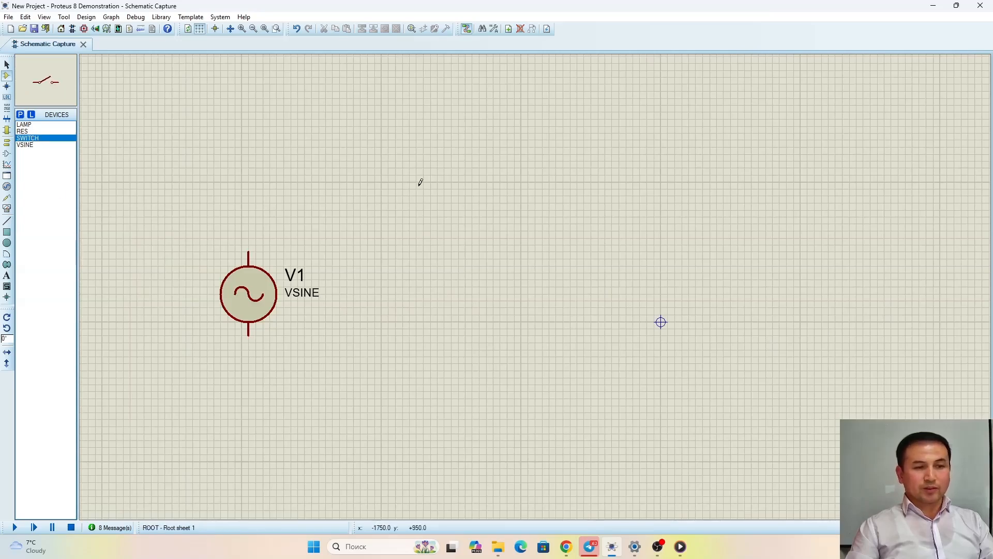
{"action": "left_click", "coordinate": [401, 179]}
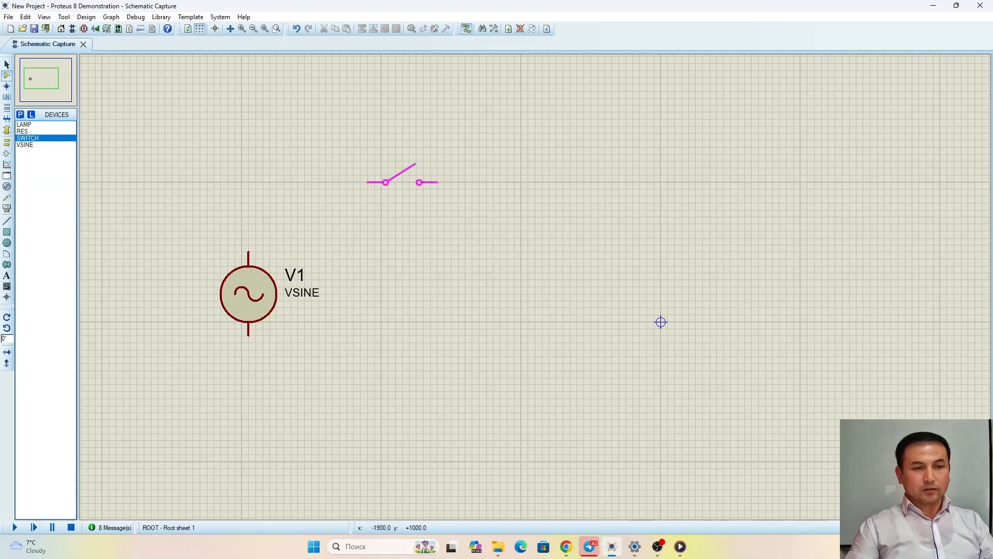
{"action": "left_click", "coordinate": [389, 182]}
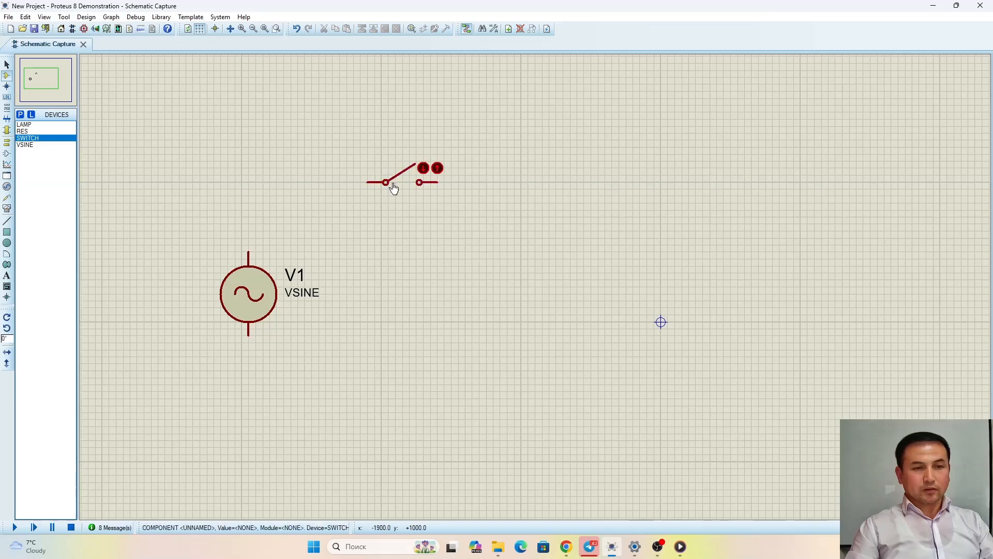
Step: Place a RES resistor to the right of the switch in line with it, and a LAMP below right of it, level with the source
{"action": "left_click", "coordinate": [31, 132]}
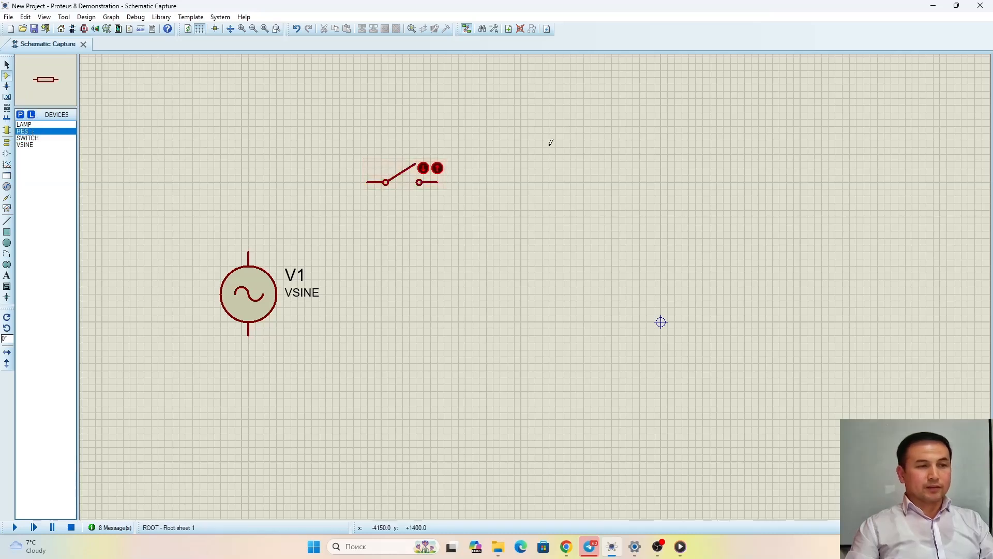
{"action": "left_click", "coordinate": [565, 178]}
{"action": "left_click", "coordinate": [556, 182]}
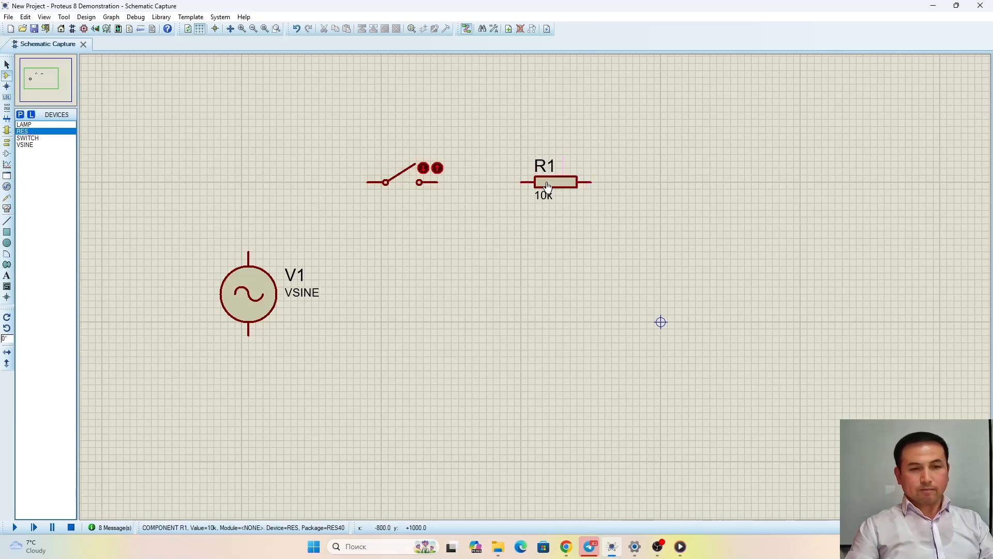
{"action": "left_click", "coordinate": [52, 124]}
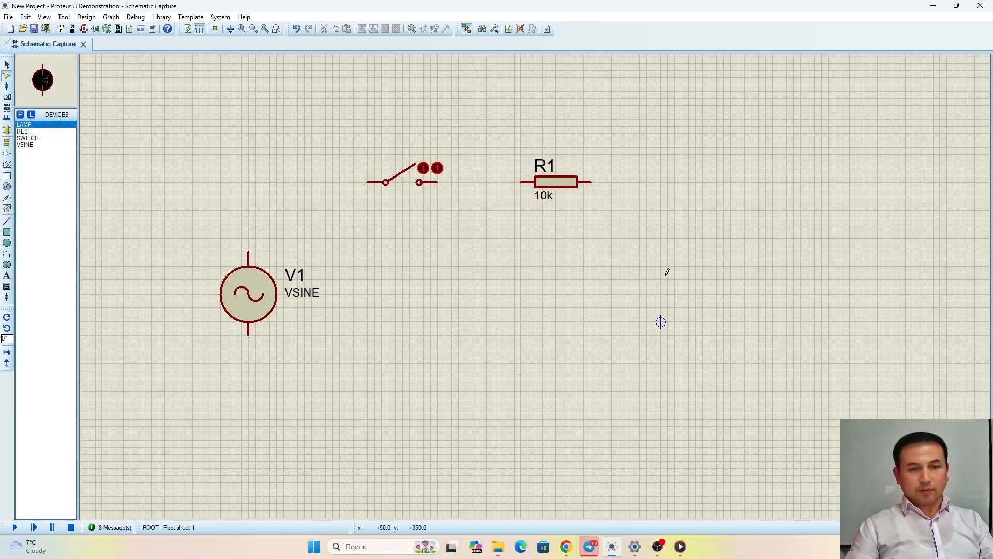
{"action": "left_click", "coordinate": [664, 279]}
{"action": "left_click", "coordinate": [663, 303]}
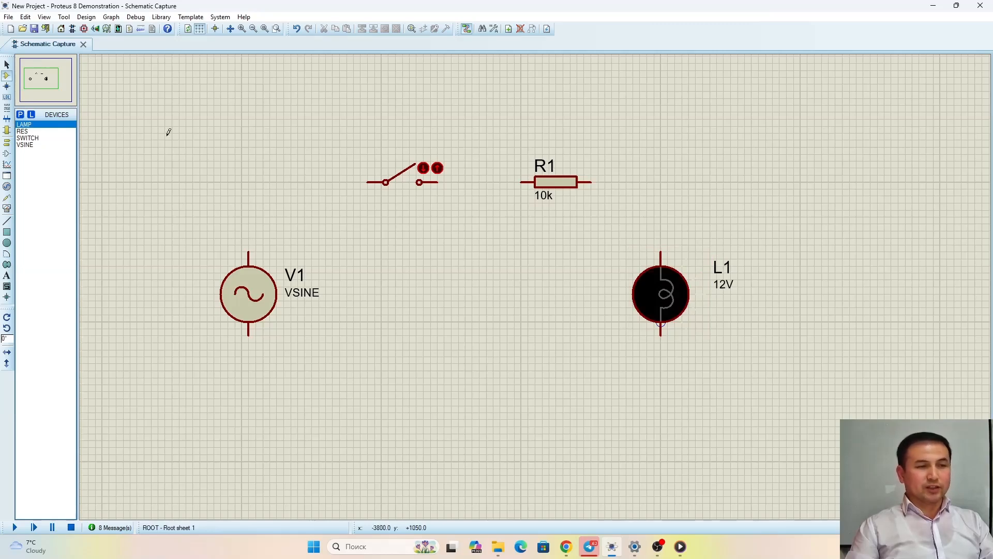
Step: Wire the source's upper terminal to the switch, the switch to resistor R1, and R1 to the lamp's upper terminal
{"action": "left_click", "coordinate": [8, 222]}
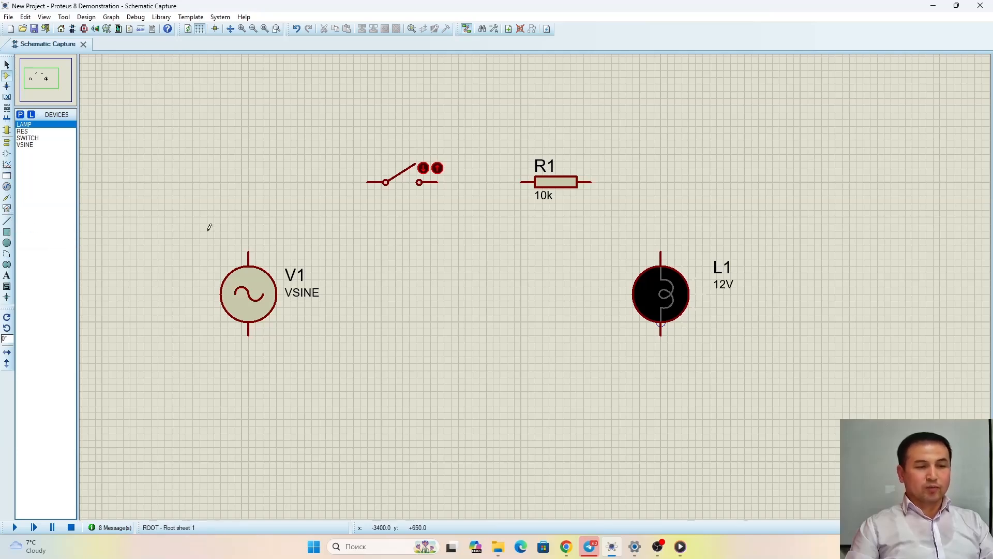
{"action": "left_click", "coordinate": [249, 250]}
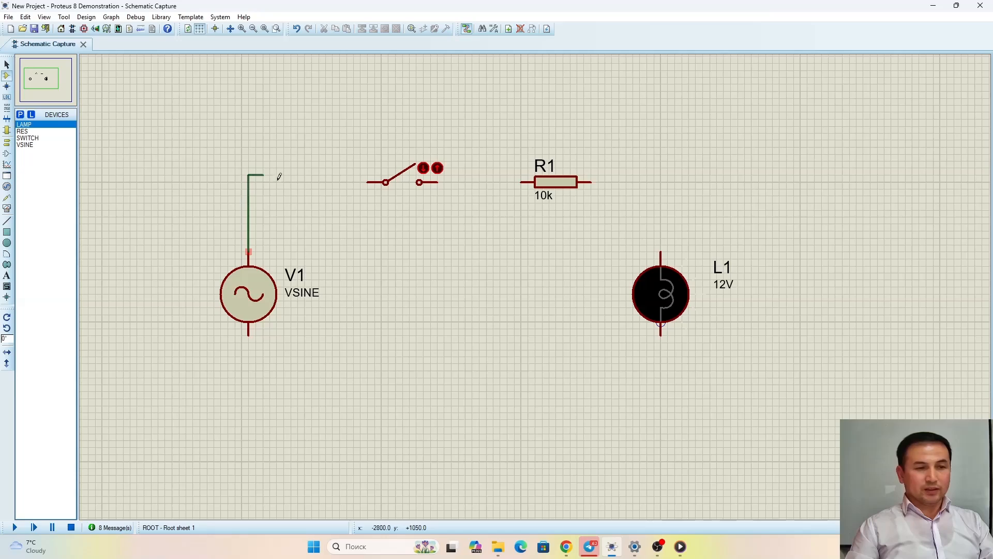
{"action": "left_click", "coordinate": [367, 181]}
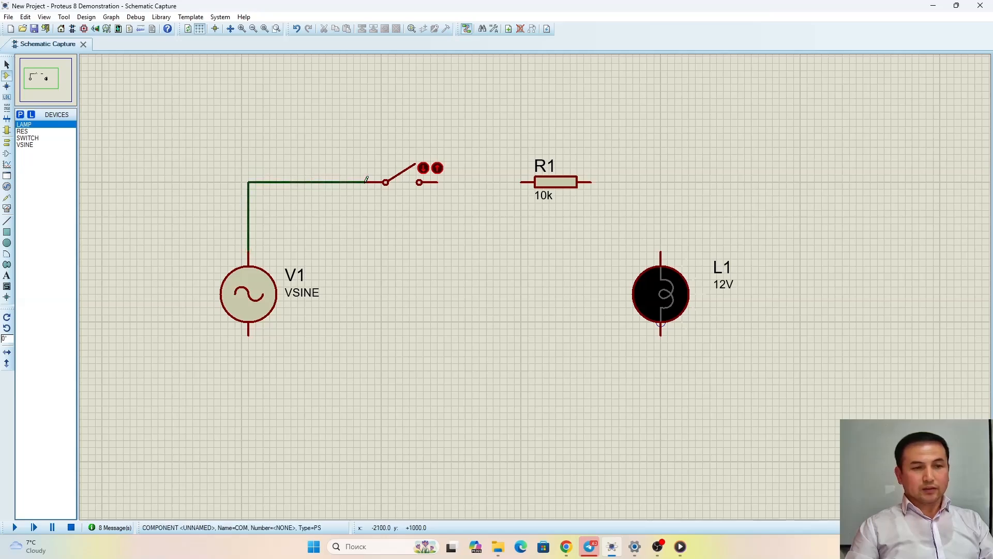
{"action": "left_click", "coordinate": [439, 181]}
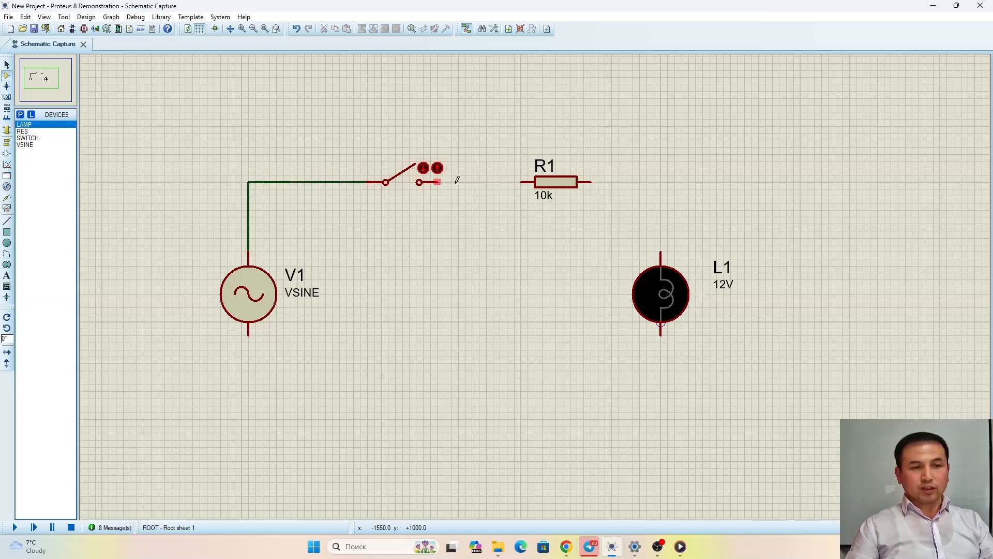
{"action": "left_click", "coordinate": [521, 181]}
{"action": "left_click", "coordinate": [592, 181]}
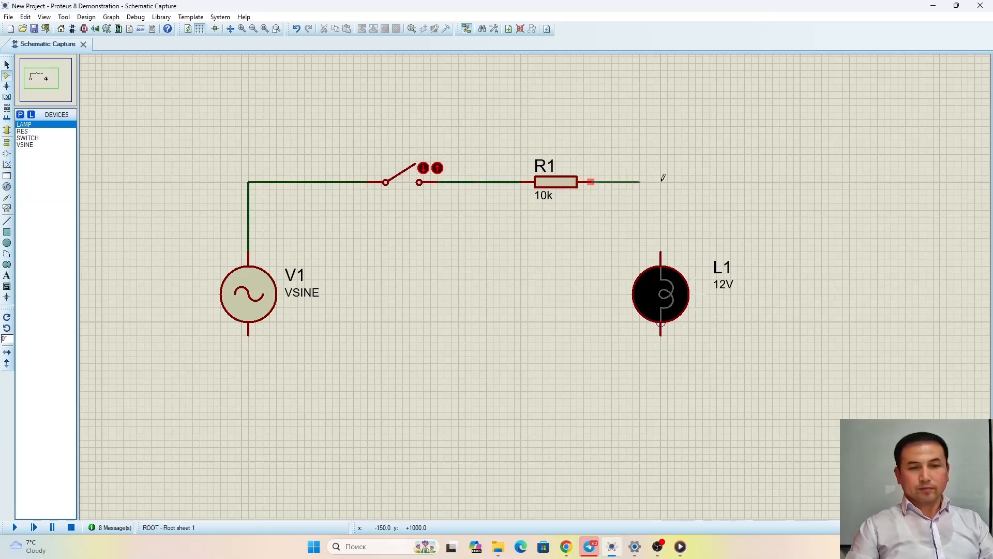
{"action": "left_click", "coordinate": [663, 251]}
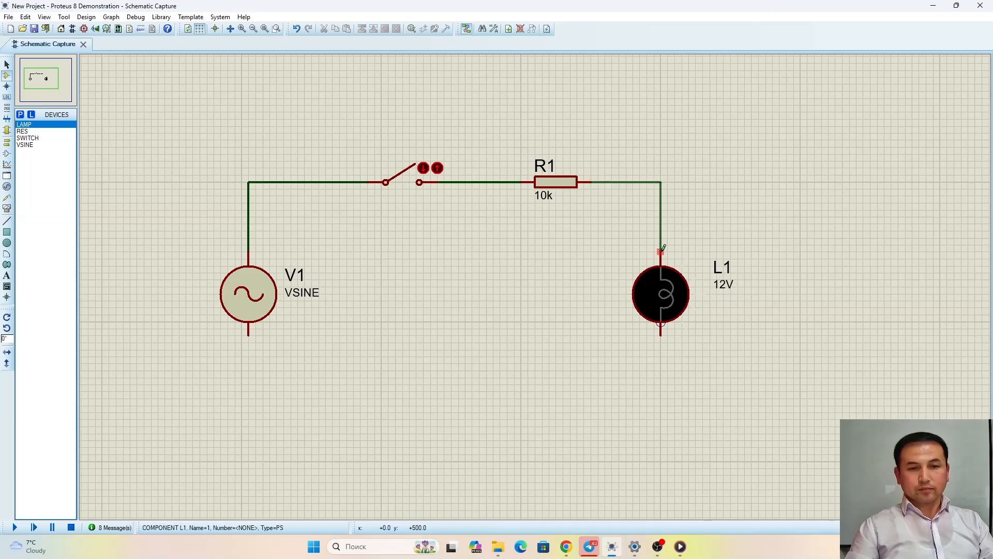
Step: Close the circuit with a wire from the lamp's lower terminal, routed beneath the components, to the source's lower terminal
{"action": "left_click", "coordinate": [662, 334]}
{"action": "left_click", "coordinate": [661, 384]}
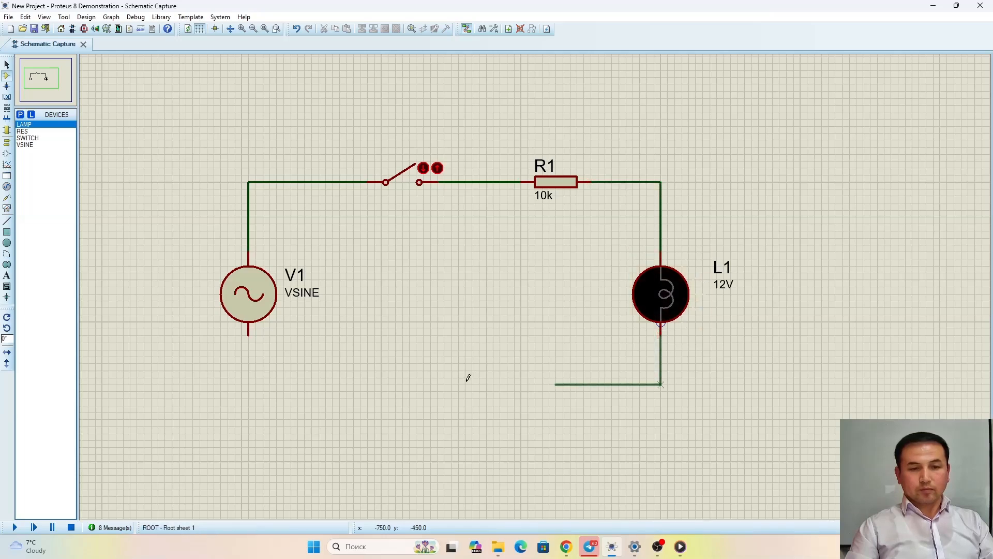
{"action": "left_click", "coordinate": [253, 332]}
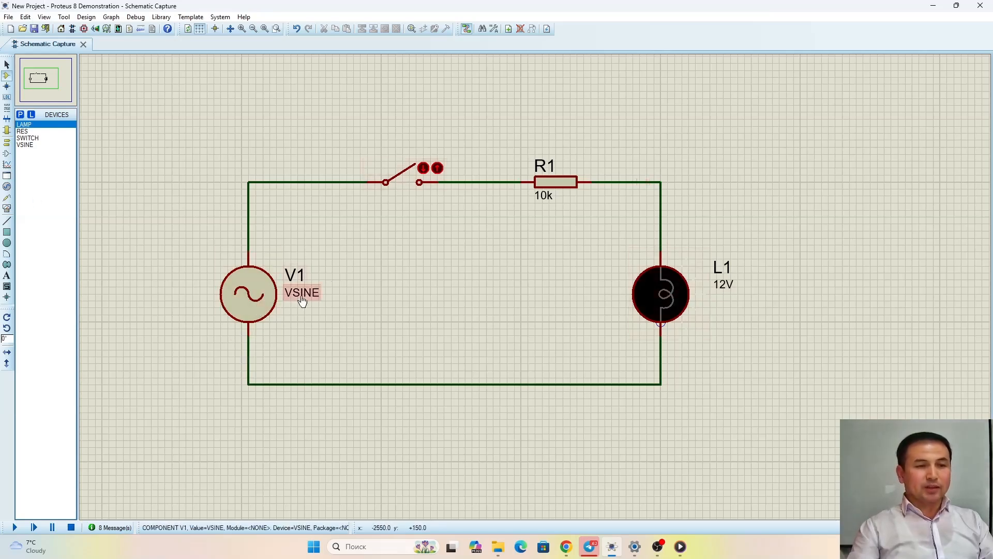
Step: Set the VSINE source V1 to an amplitude of 15V and a frequency of 50Hz
{"action": "double_click", "coordinate": [257, 293]}
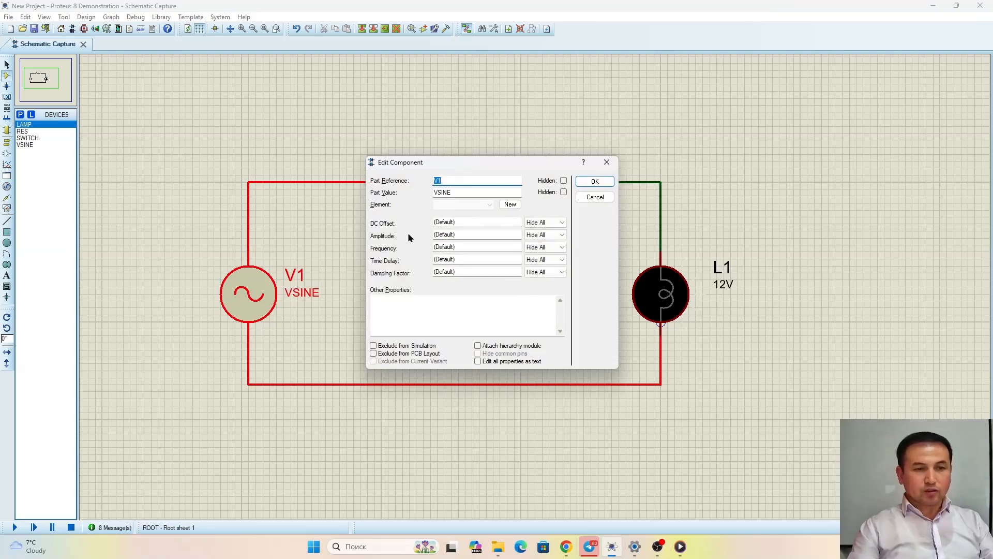
{"action": "double_click", "coordinate": [465, 236]}
{"action": "type", "text": "15V"}
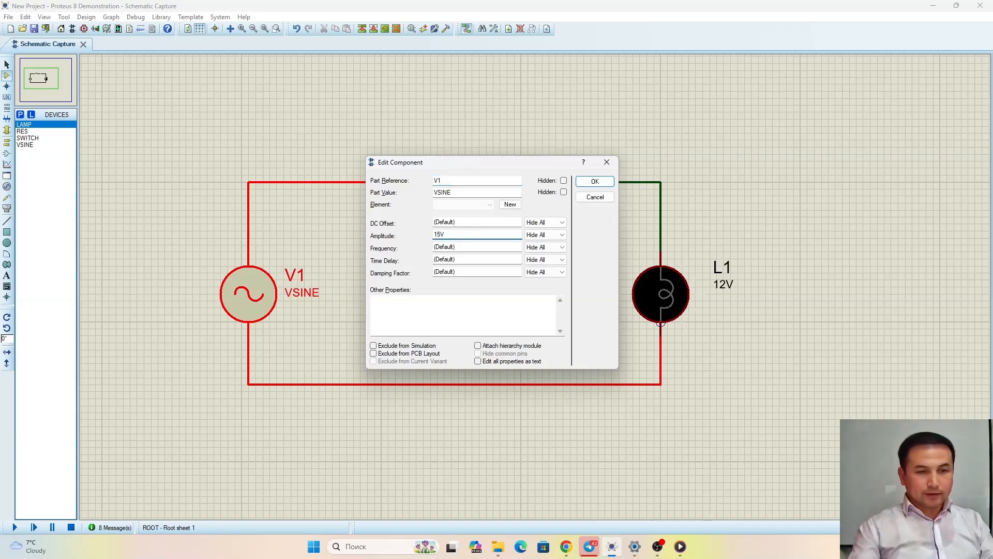
{"action": "double_click", "coordinate": [486, 246]}
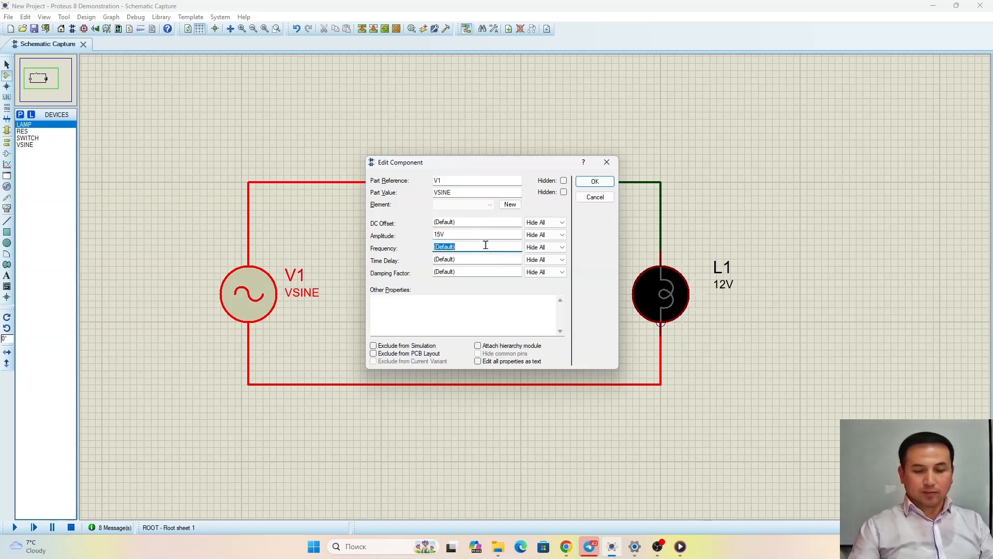
{"action": "type", "text": "50Hz"}
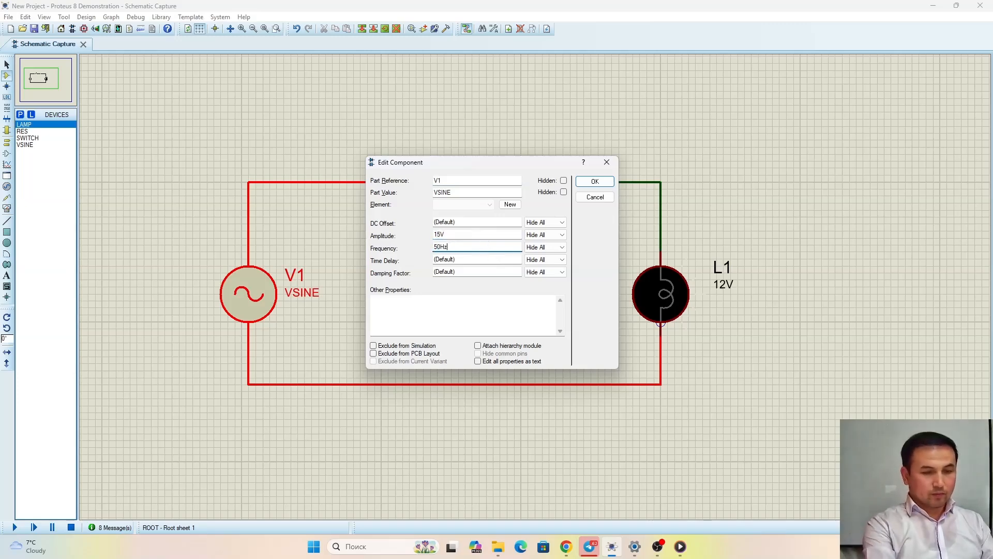
{"action": "left_click", "coordinate": [595, 181]}
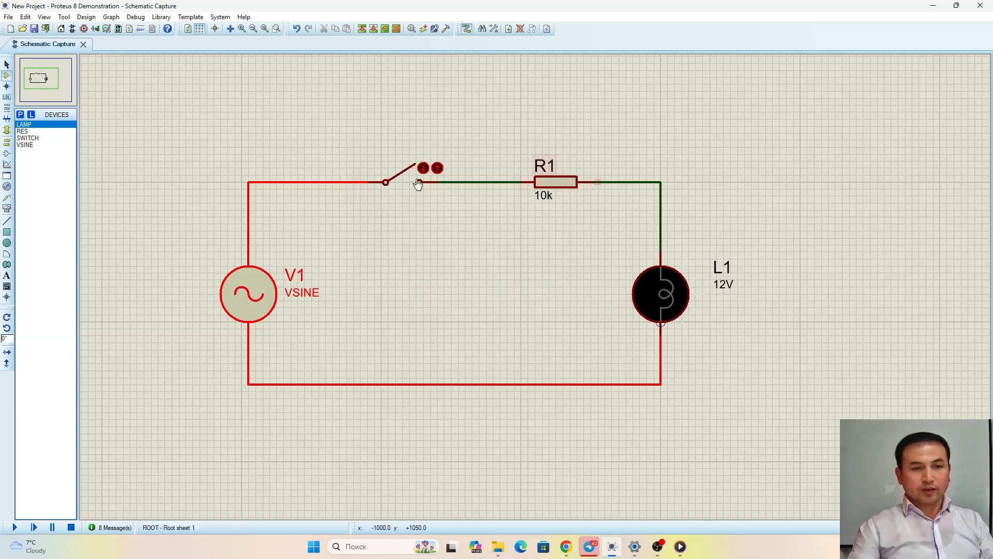
Step: Set the value of resistor R1 to 100
{"action": "double_click", "coordinate": [547, 199]}
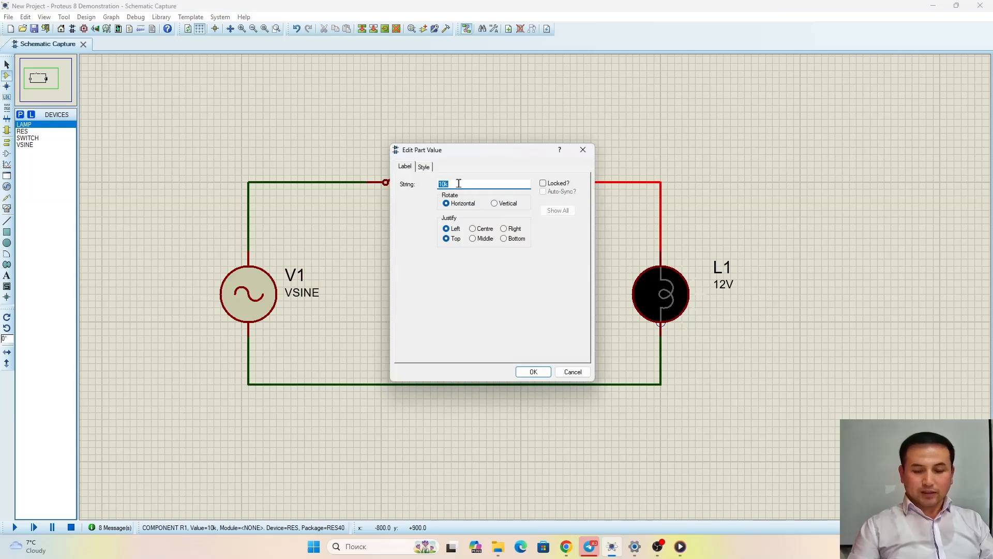
{"action": "type", "text": "1"}
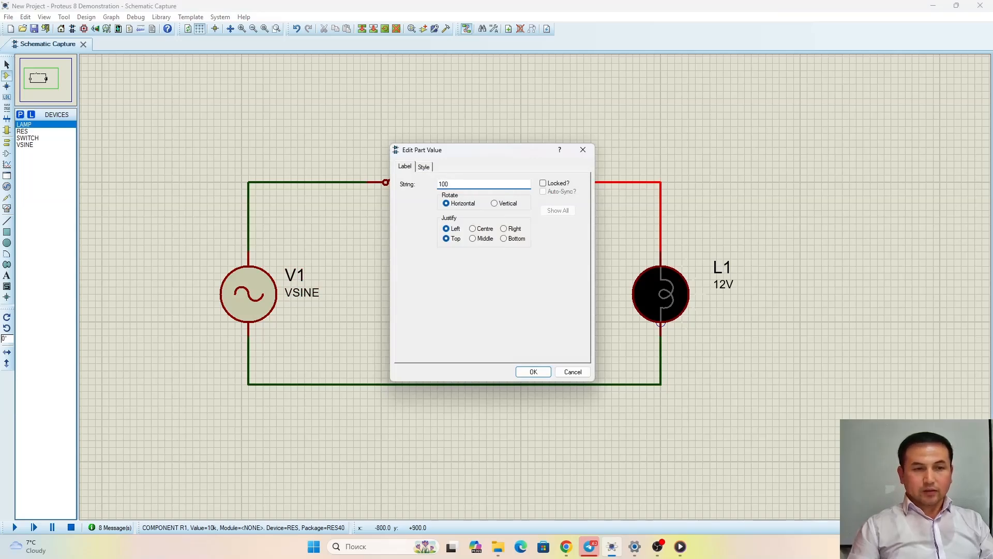
{"action": "left_click", "coordinate": [533, 371]}
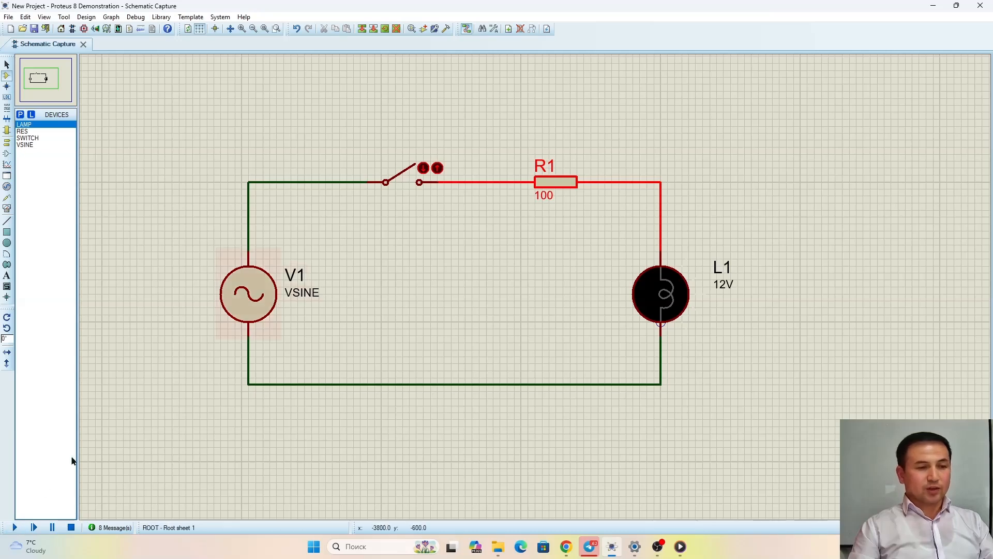
Step: Run a trial simulation of the lamp circuit, closing the switch while it runs, and stop it
{"action": "left_click", "coordinate": [14, 527]}
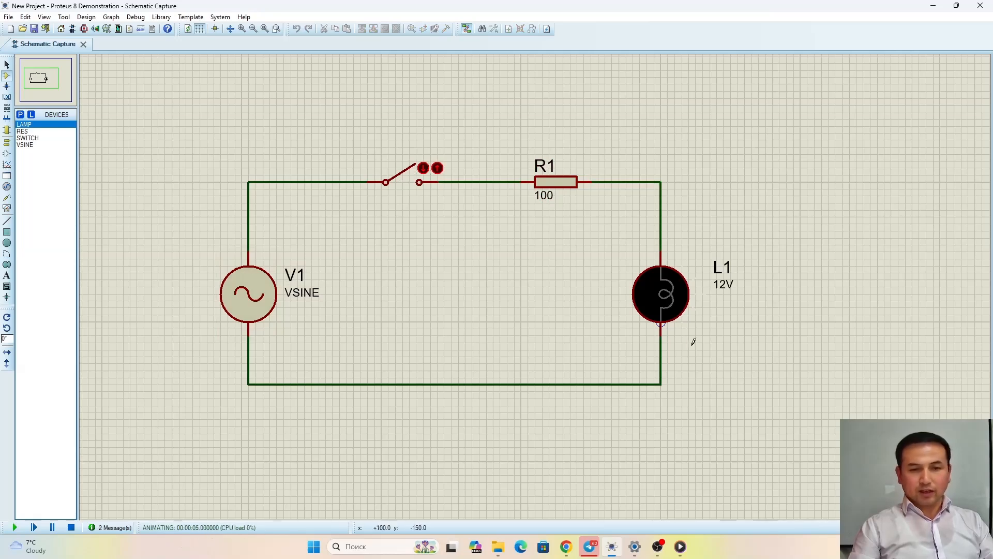
{"action": "left_click", "coordinate": [423, 169]}
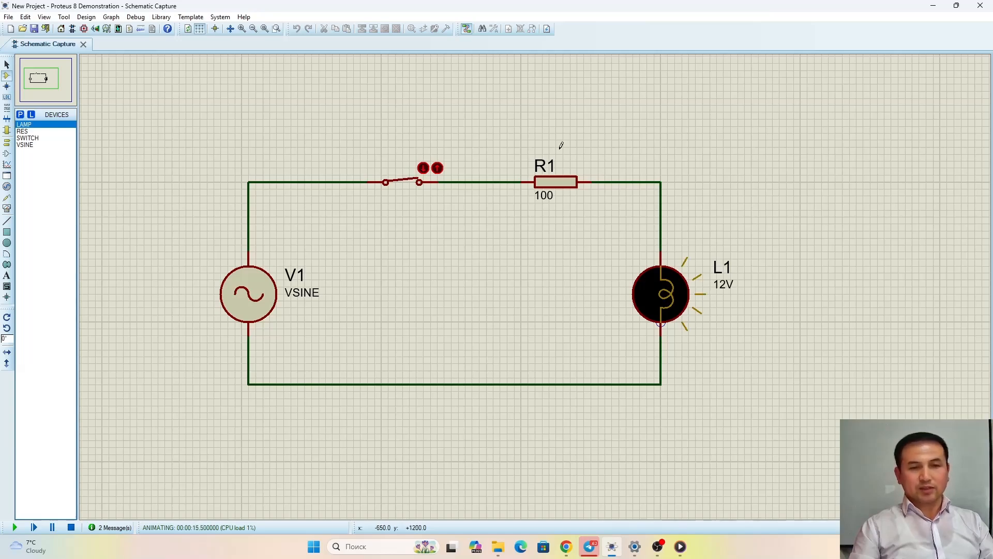
{"action": "left_click", "coordinate": [72, 527]}
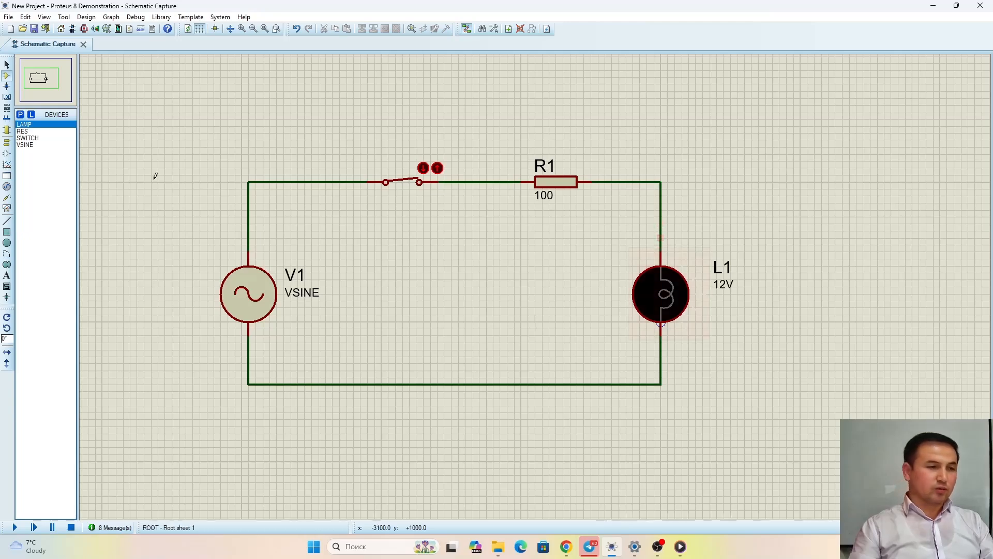
Step: Place an AC voltmeter beside lamp L1 and wire it in parallel, plus to the lamp's upper terminal and minus to its lower terminal
{"action": "left_click", "coordinate": [6, 209]}
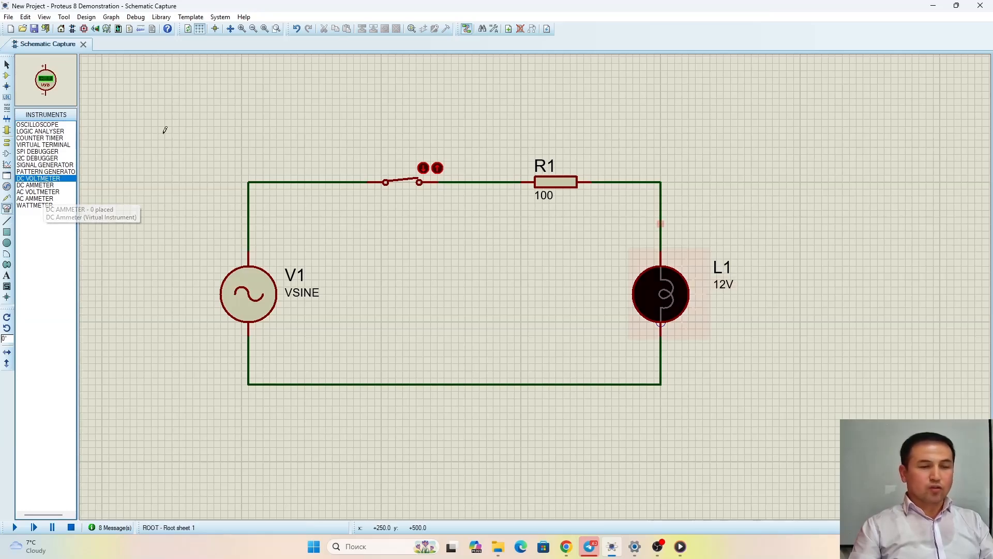
{"action": "left_click", "coordinate": [41, 192]}
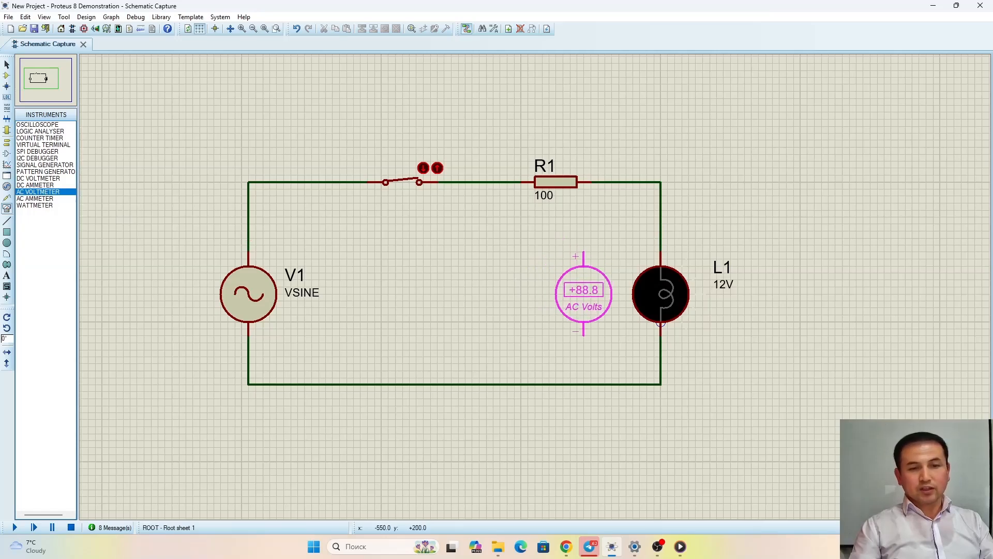
{"action": "left_click", "coordinate": [570, 294]}
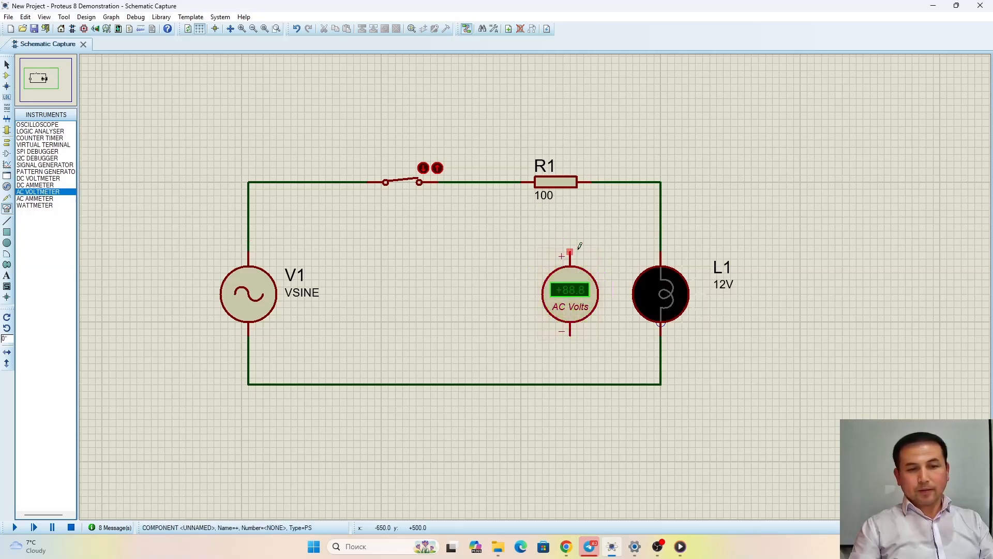
{"action": "left_click", "coordinate": [570, 252]}
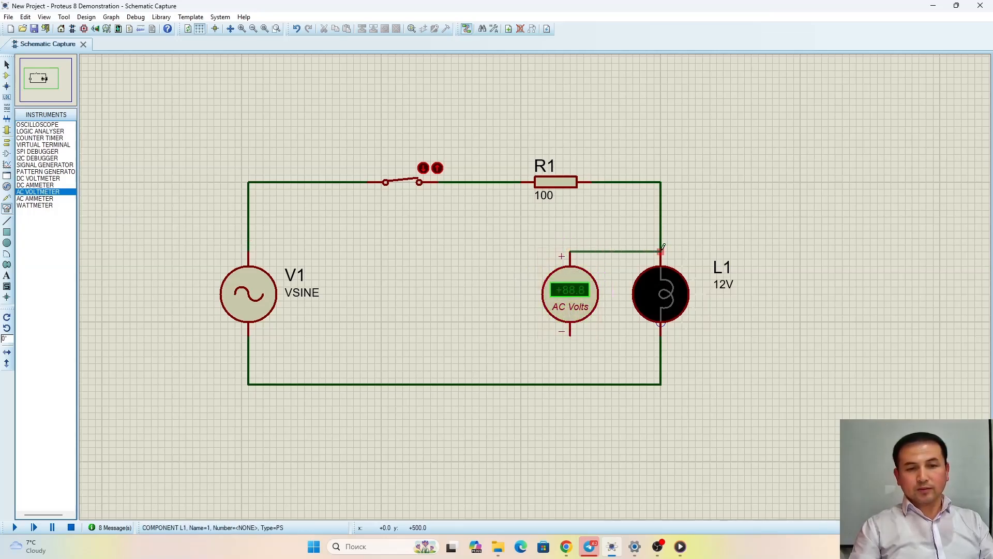
{"action": "left_click", "coordinate": [660, 252]}
{"action": "left_click", "coordinate": [577, 334]}
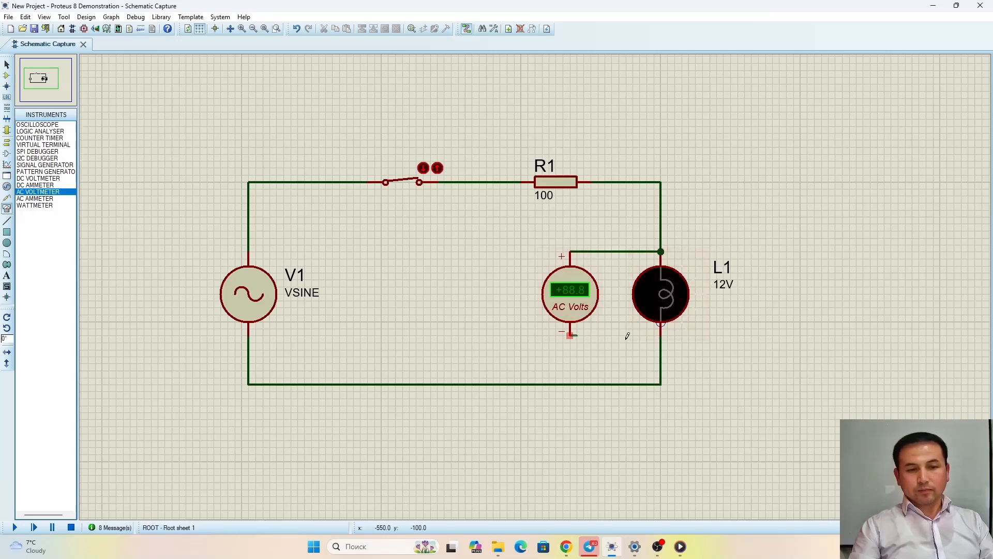
{"action": "left_click", "coordinate": [662, 335]}
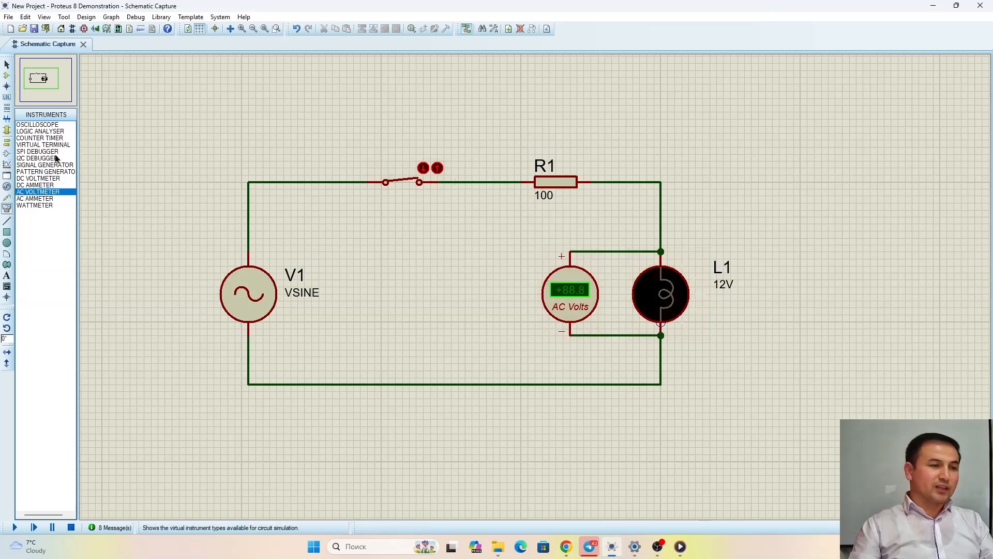
Step: Place an oscilloscope above the lamp and wire its channel A to the wire between resistor R1 and the lamp
{"action": "left_click", "coordinate": [52, 127]}
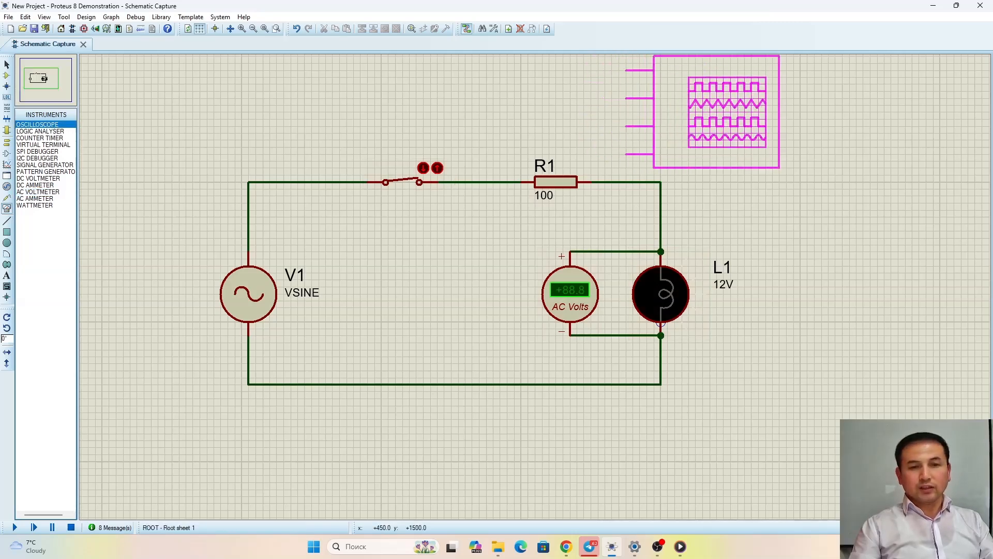
{"action": "left_click", "coordinate": [696, 98]}
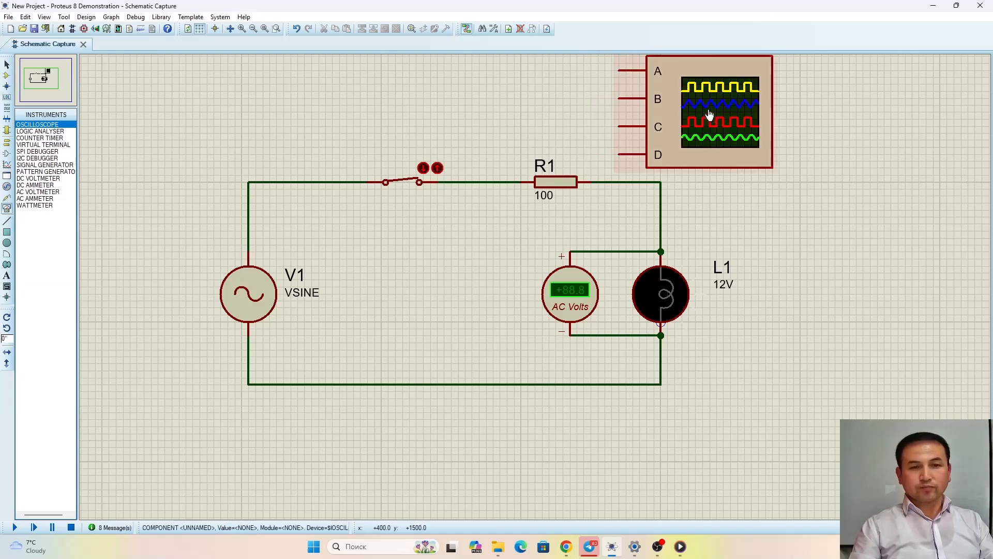
{"action": "left_click", "coordinate": [618, 70]}
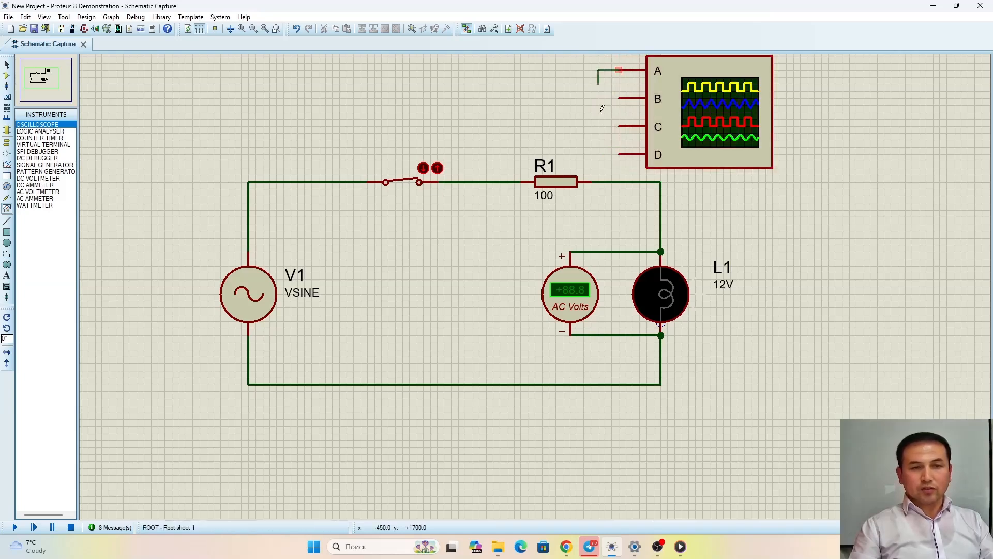
{"action": "left_click", "coordinate": [599, 181]}
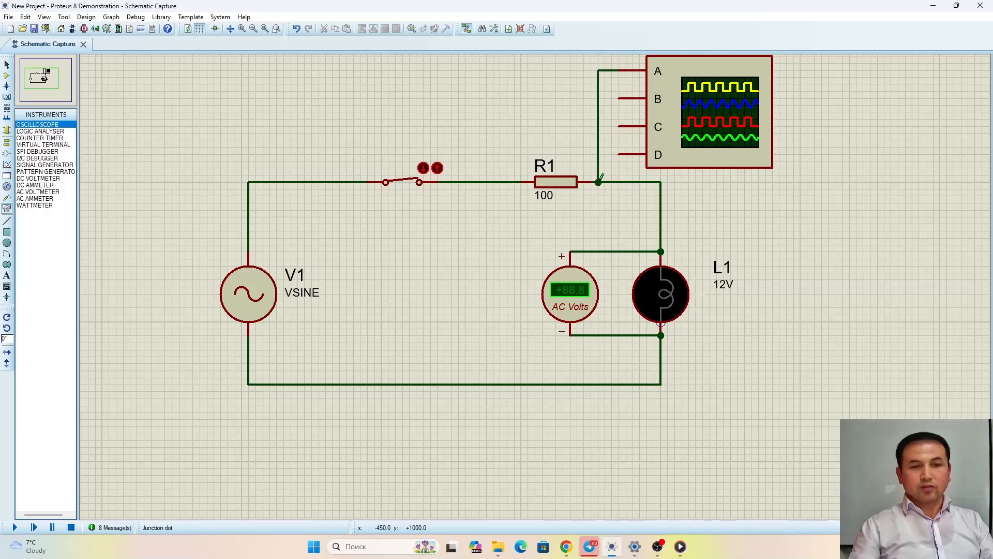
Step: Start the simulation and display the Digital Oscilloscope window, positioned so all its controls are visible
{"action": "left_click", "coordinate": [13, 529]}
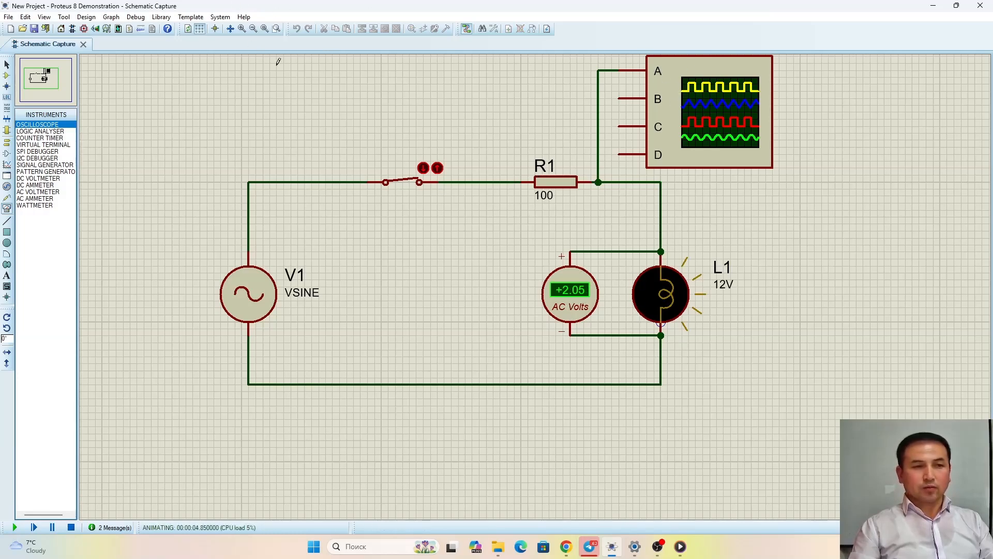
{"action": "left_click", "coordinate": [136, 18]}
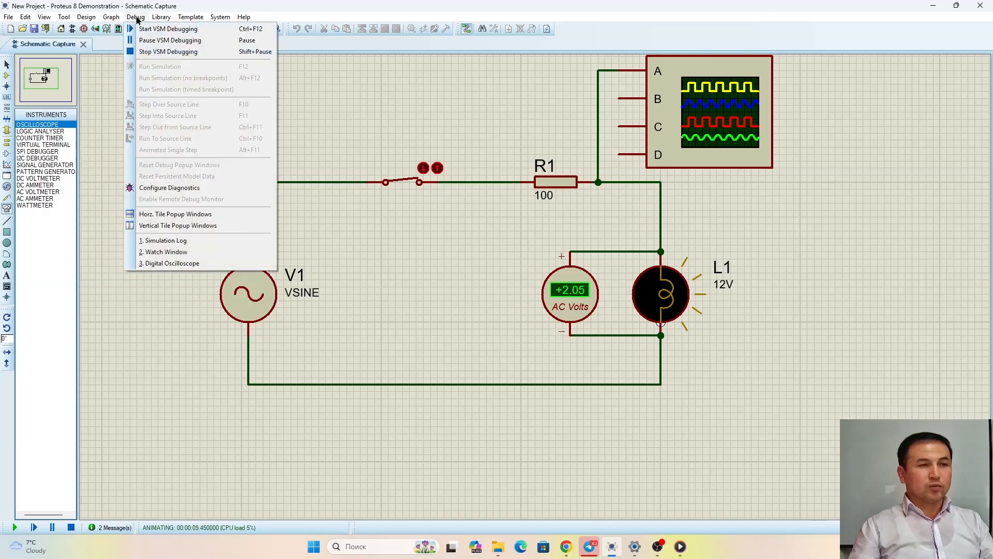
{"action": "left_click", "coordinate": [178, 265]}
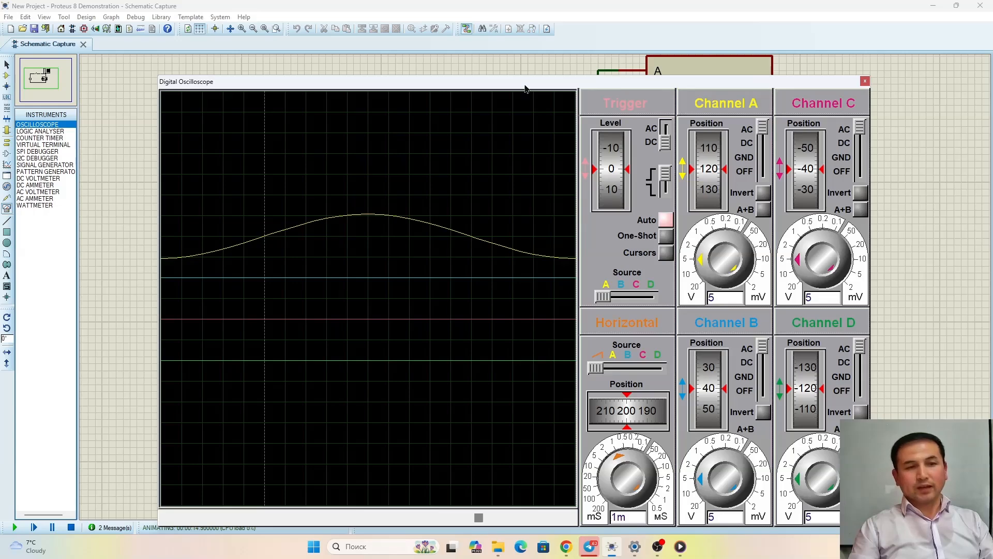
{"action": "left_click_drag", "start_coordinate": [524, 88], "coordinate": [472, 55]}
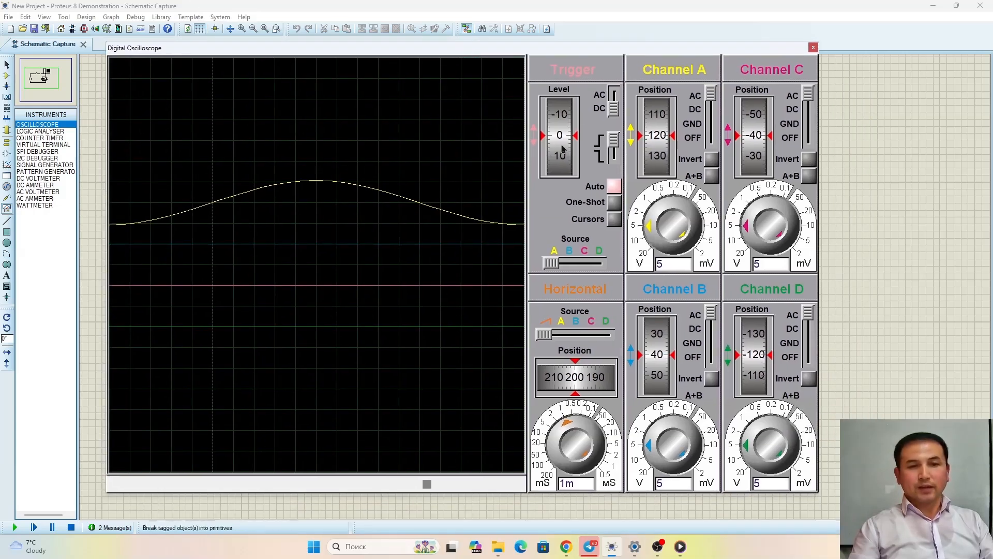
Step: Set the oscilloscope's Channel A scale to 1 V and its horizontal time base to 5 mS
{"action": "left_click", "coordinate": [647, 220]}
{"action": "left_click", "coordinate": [648, 220]}
{"action": "left_click", "coordinate": [648, 219]}
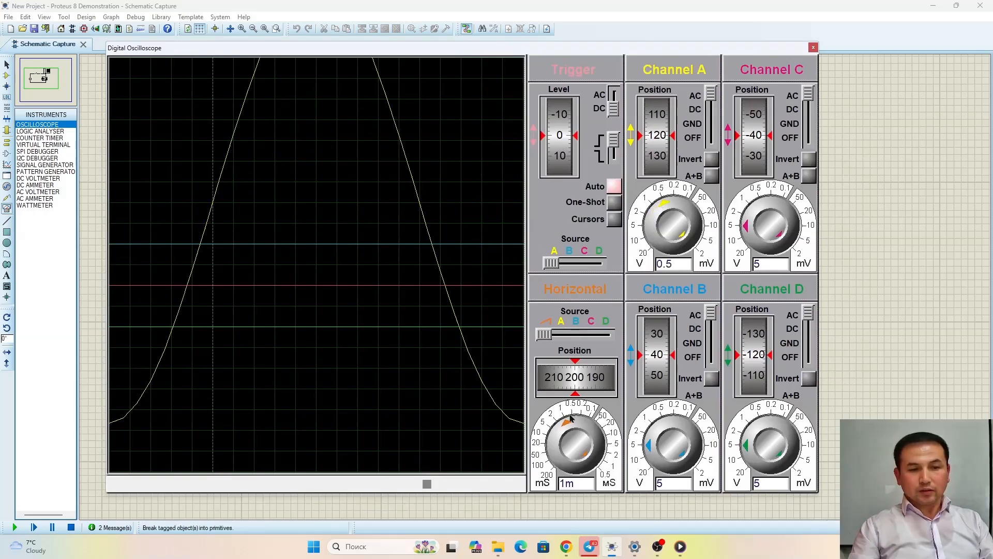
{"action": "mouse_move", "coordinate": [566, 423]}
{"action": "left_mouse_down"}
{"action": "mouse_move", "coordinate": [581, 423]}
{"action": "mouse_move", "coordinate": [556, 423]}
{"action": "left_mouse_up"}
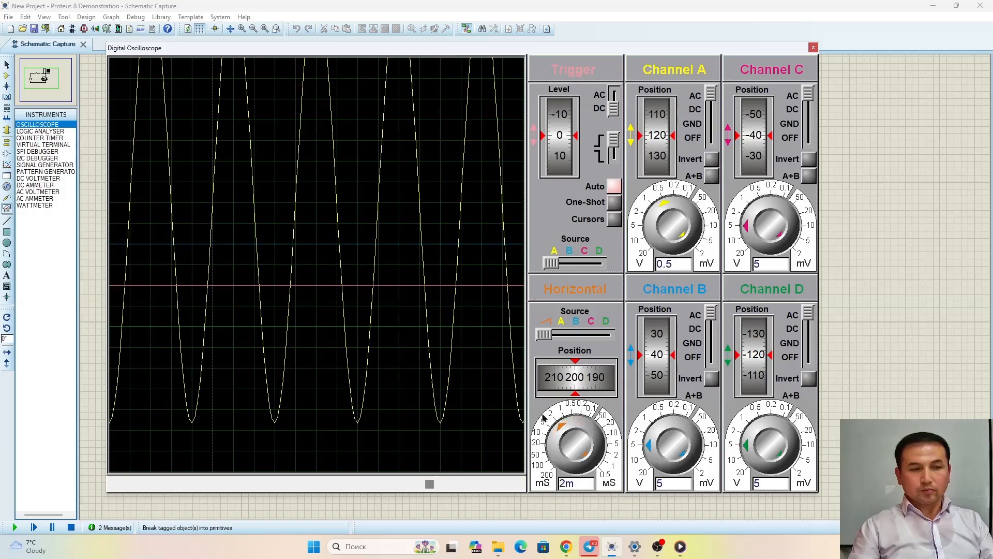
{"action": "scroll", "coordinate": [358, 243], "scroll_direction": "down", "scroll_amount": 2}
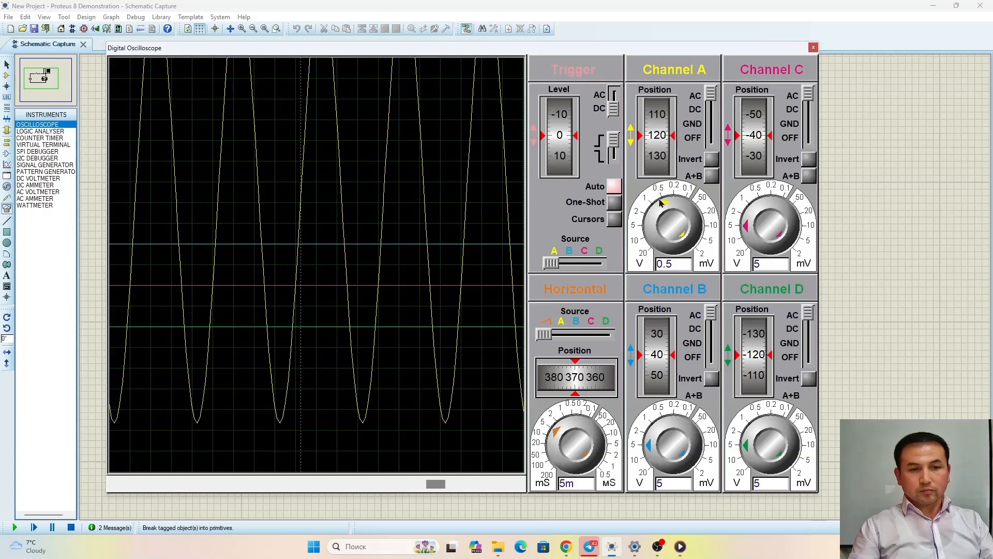
{"action": "scroll", "coordinate": [662, 204], "scroll_direction": "down", "scroll_amount": 1}
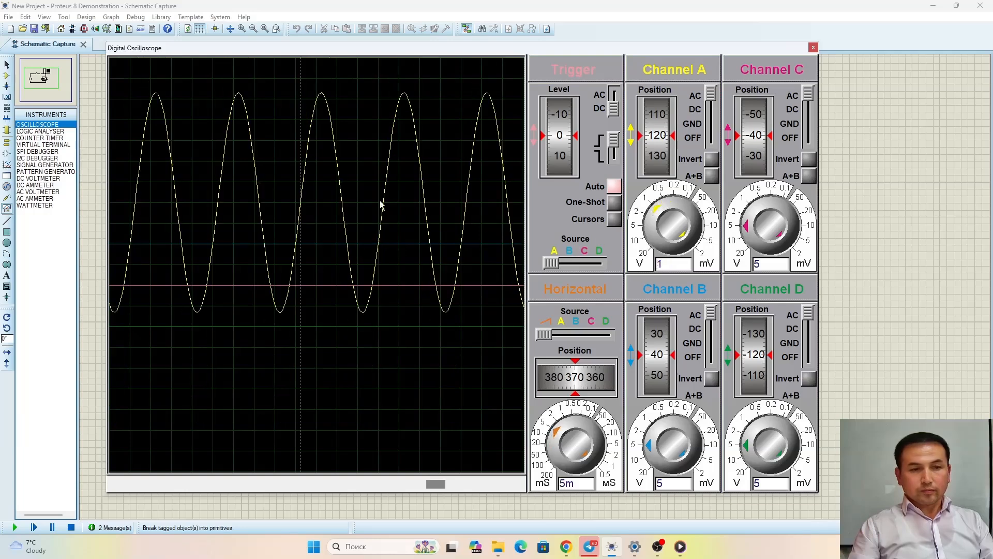